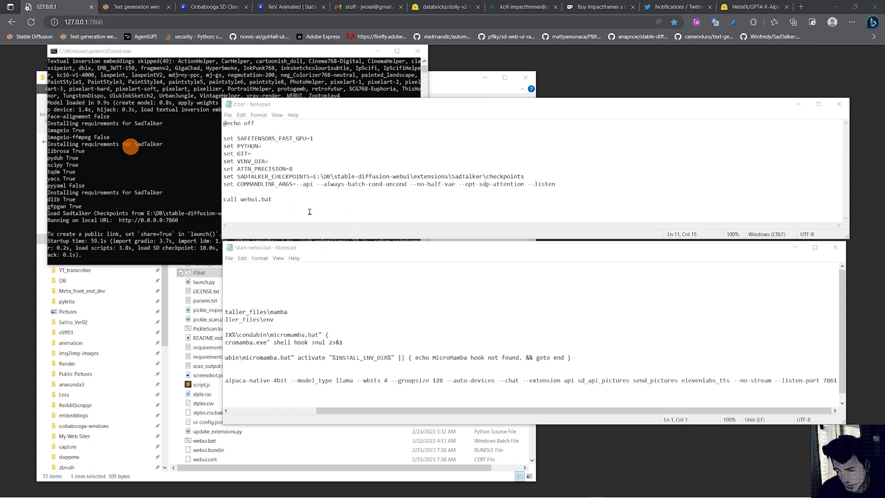
# - Bring the stable-diffusion-webui folder window in File Explorer to the front
pyautogui.click(172, 343)
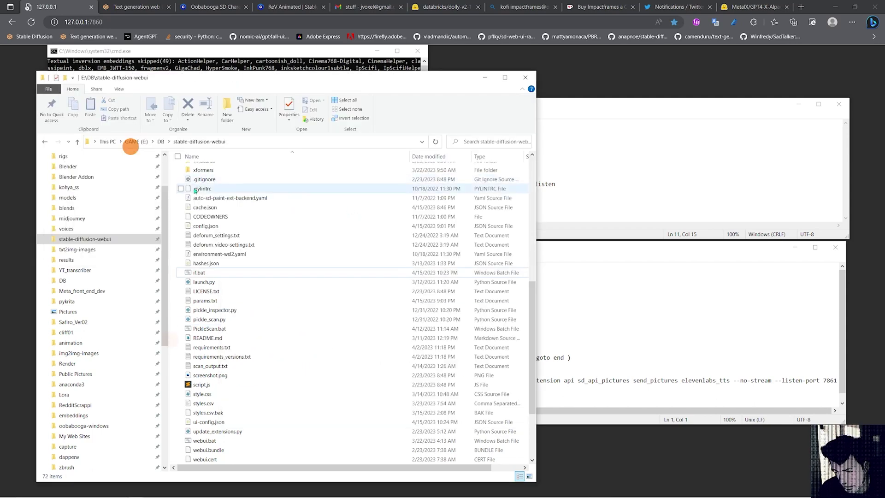
# - Look over the Impactframes Ko-fi support page
pyautogui.click(588, 7)
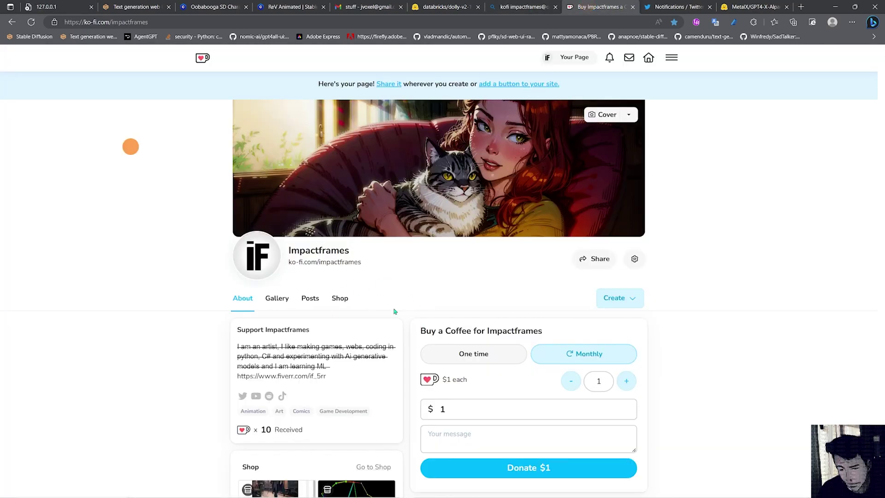
pyautogui.scroll(-4, 386, 306)
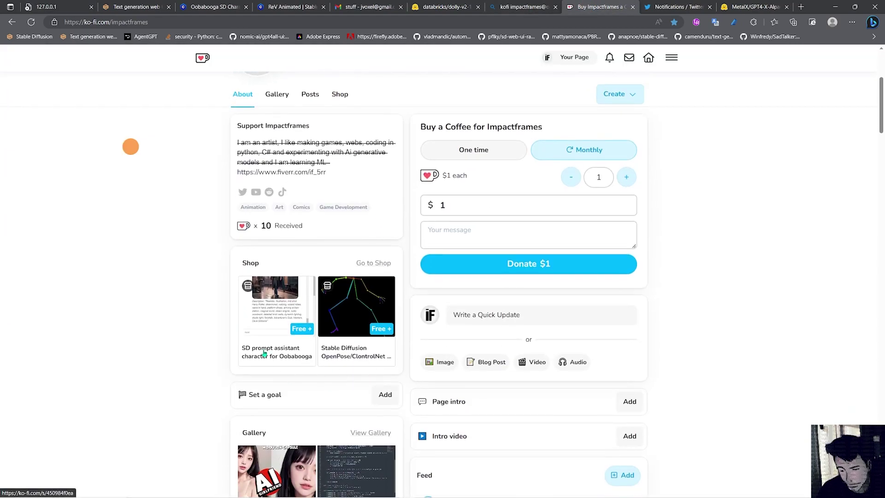
pyautogui.scroll(4, 604, 271)
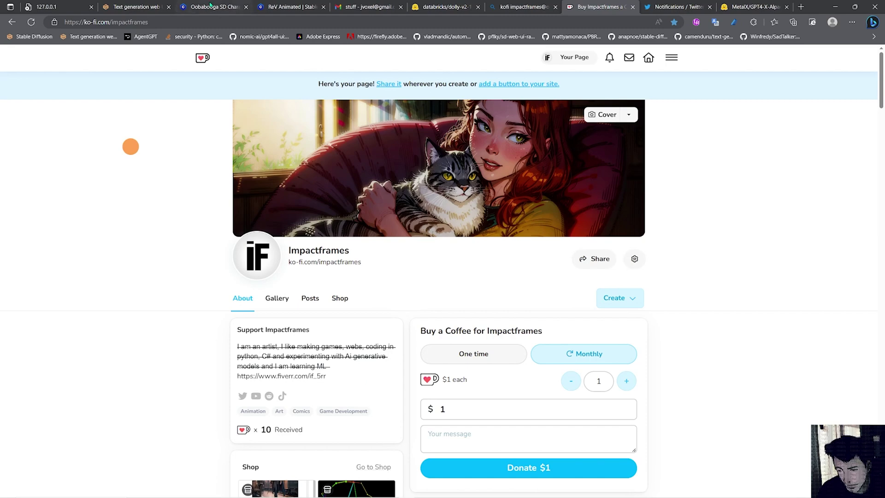
# - Switch to the Civitai Oobabooga SD Character Prompter model page and skim it
pyautogui.click(240, 5)
pyautogui.scroll(-4, 437, 136)
pyautogui.scroll(4, 437, 136)
# - View impactframes' published models through the Civitai account menu
pyautogui.click(858, 61)
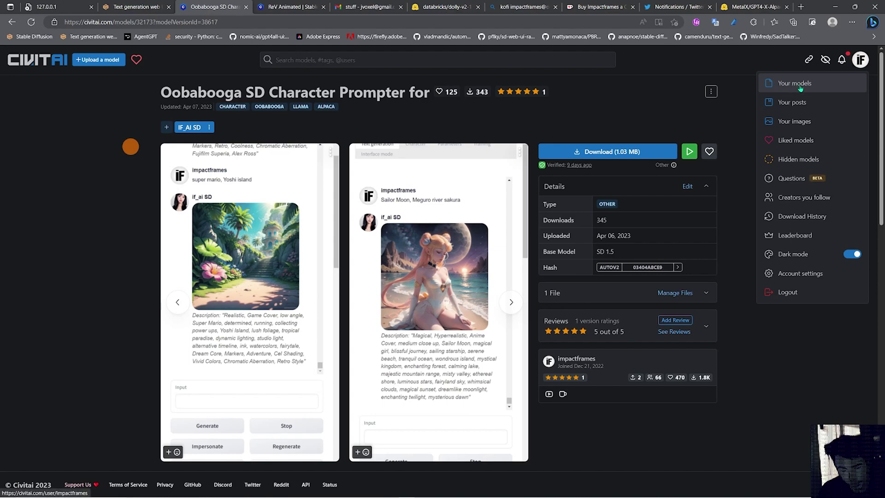
pyautogui.scroll(-6, 476, 304)
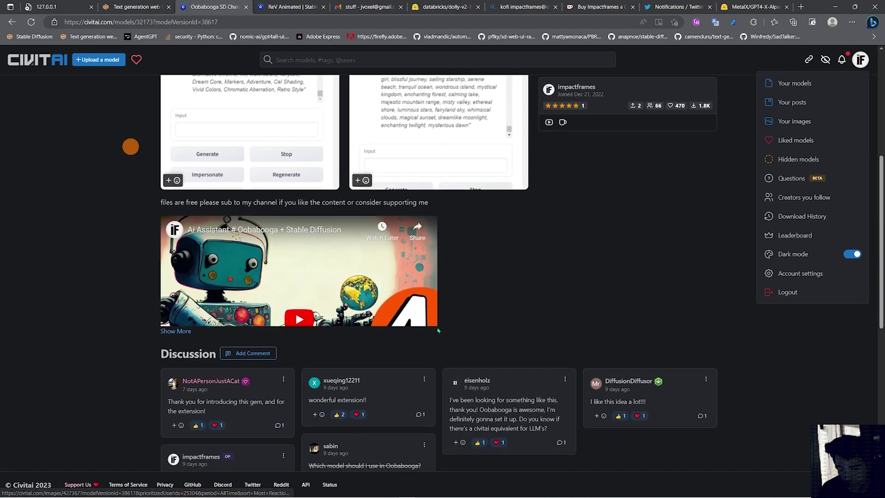
pyautogui.scroll(4, 476, 305)
pyautogui.scroll(2, 476, 305)
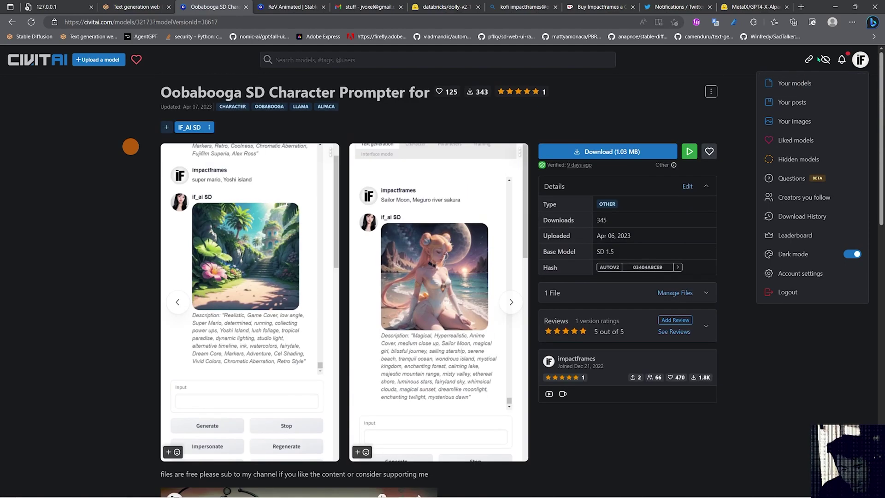
pyautogui.click(799, 82)
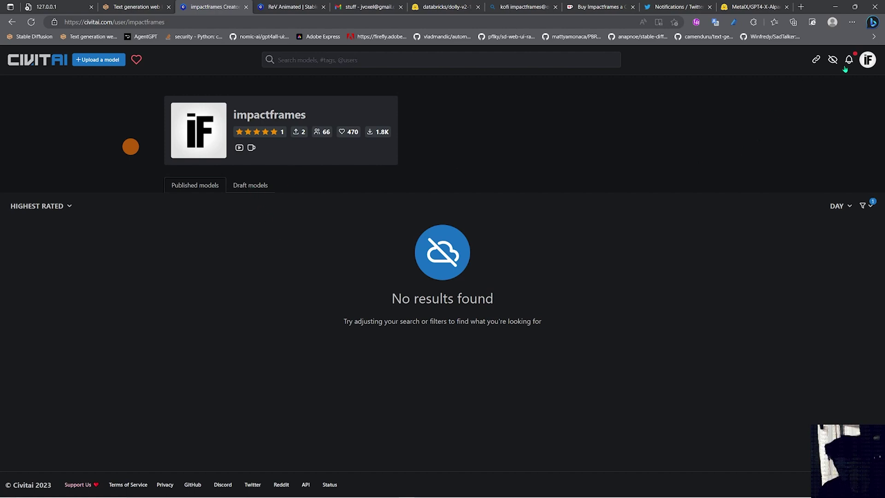
# - Revisit the Ko-fi support page, then go to the ReV Animated model page
pyautogui.click(867, 60)
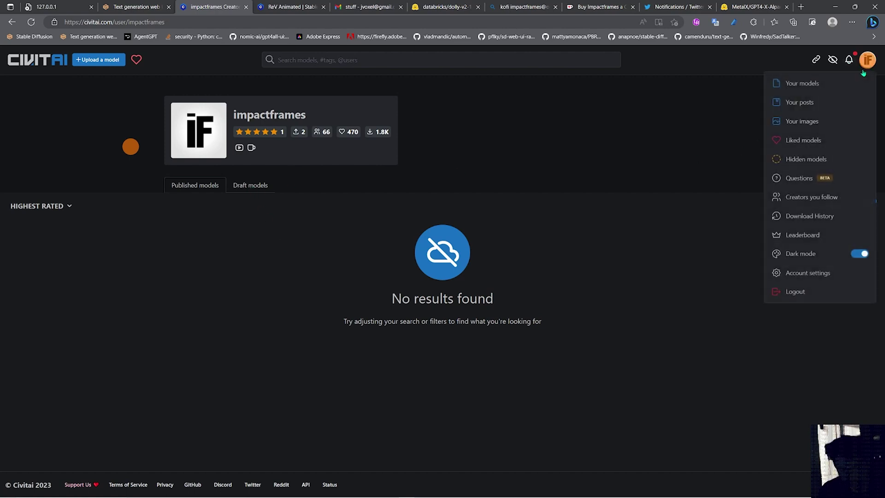
pyautogui.click(595, 5)
pyautogui.scroll(-5, 287, 251)
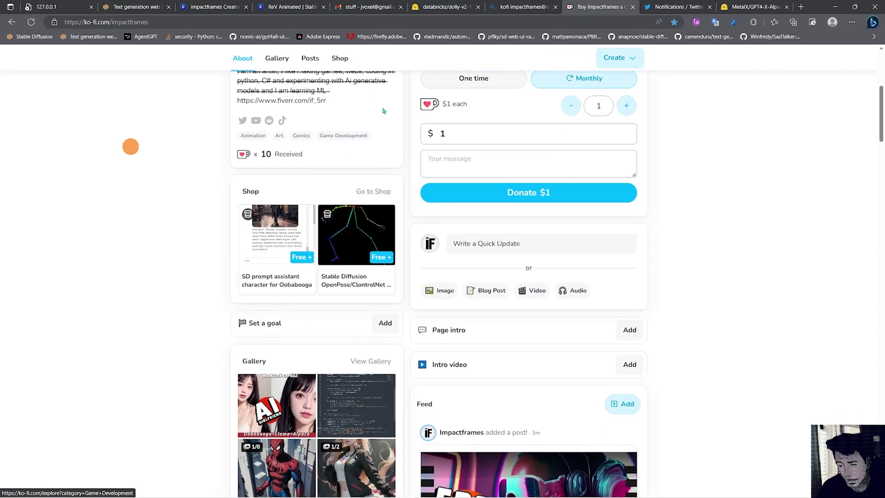
pyautogui.scroll(4, 374, 221)
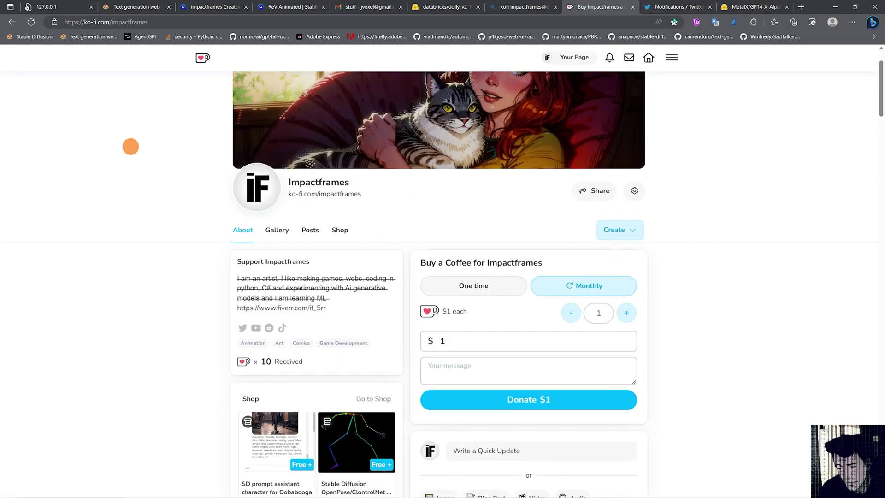
pyautogui.click(293, 7)
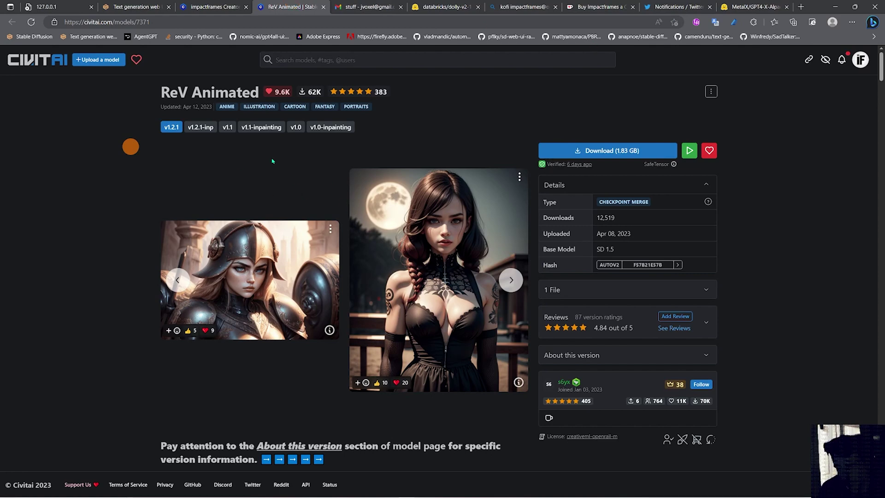
# - Bring start-webui.bat and if.bat up in Notepad and scroll start-webui.bat's launch line into view
pyautogui.click(136, 8)
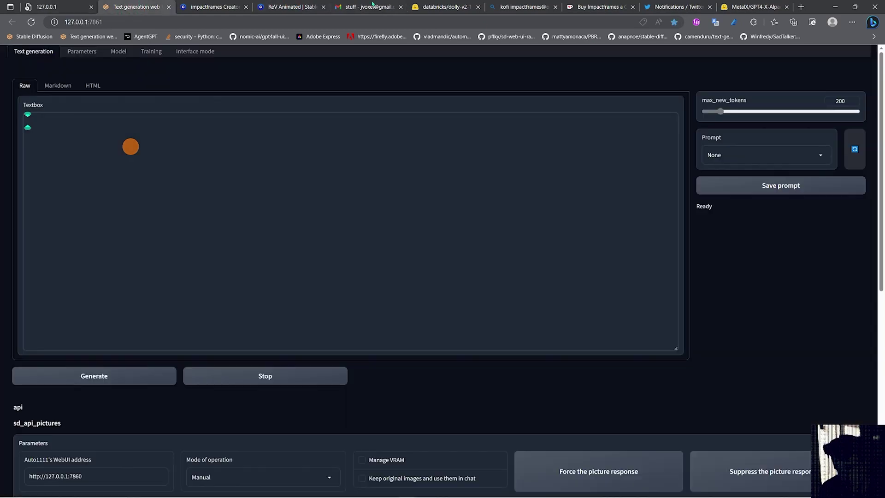
pyautogui.moveTo(414, 496)
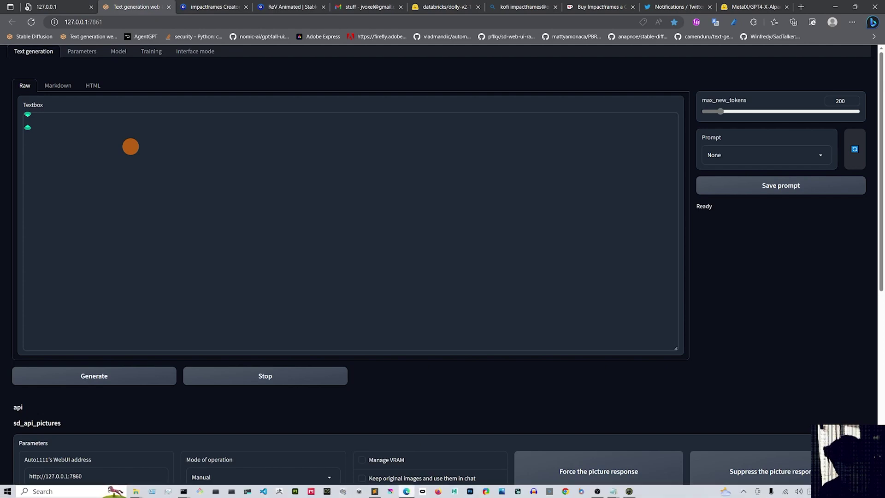
pyautogui.moveTo(611, 491)
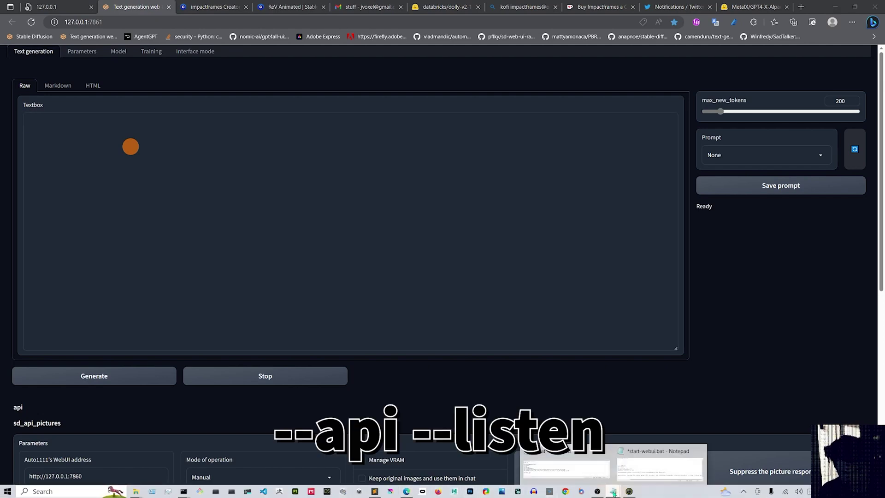
pyautogui.click(630, 468)
pyautogui.click(271, 199)
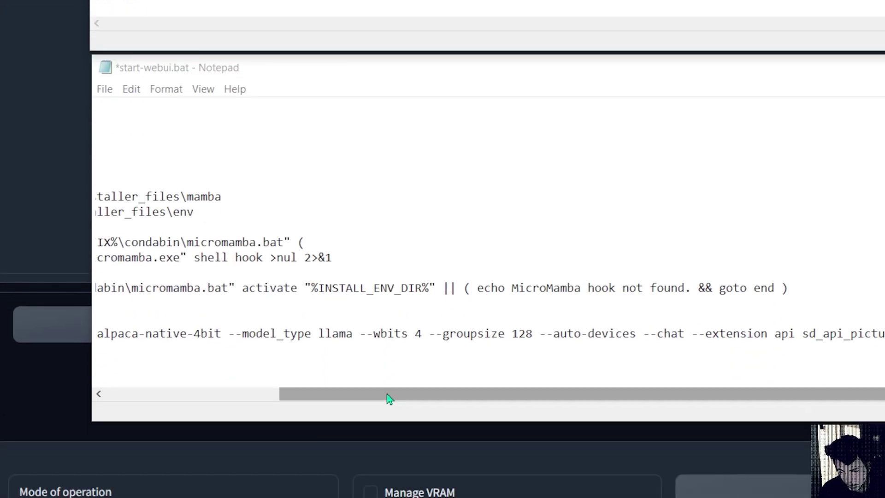
pyautogui.moveTo(388, 397); pyautogui.dragTo(120, 393)
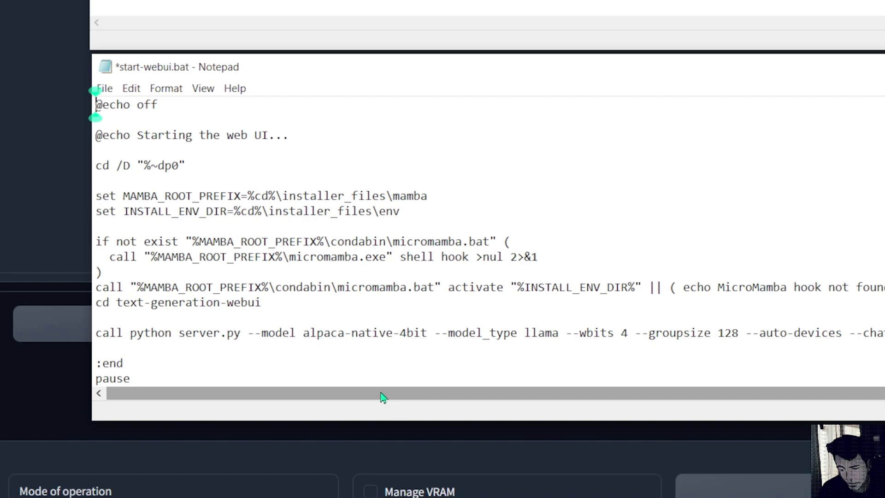
# - Highlight the --extension api and --listen-port 7861 flags on start-webui.bat's server.py line
pyautogui.moveTo(380, 394)
pyautogui.mouseDown()
pyautogui.moveTo(530, 381)
pyautogui.moveTo(318, 395)
pyautogui.moveTo(601, 383)
pyautogui.moveTo(573, 383)
pyautogui.mouseUp()
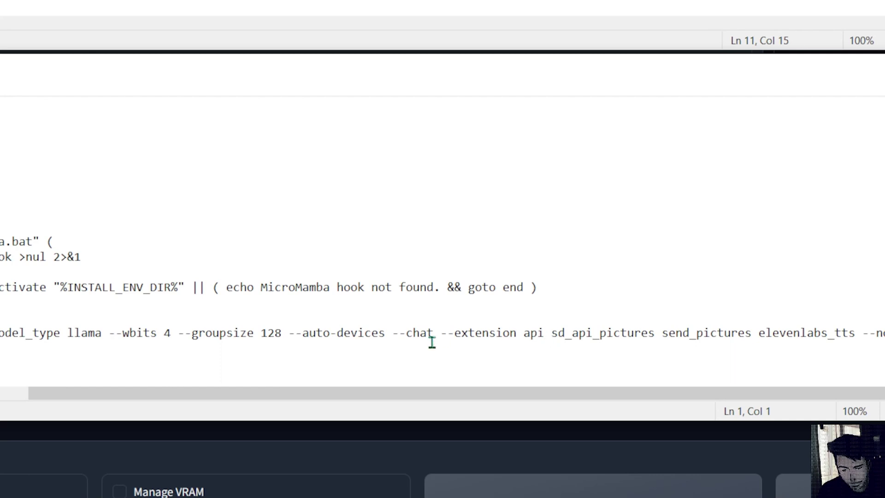
pyautogui.moveTo(446, 331); pyautogui.dragTo(545, 338)
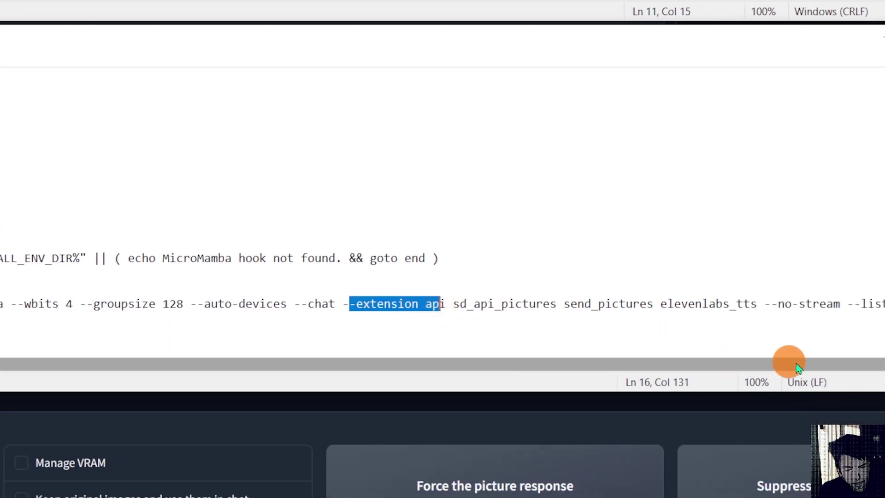
pyautogui.moveTo(770, 303); pyautogui.dragTo(790, 303)
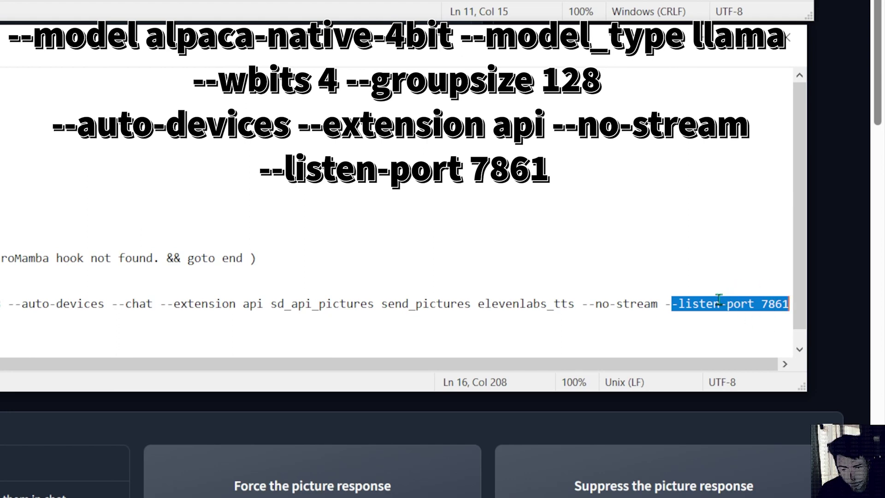
pyautogui.moveTo(339, 365); pyautogui.dragTo(106, 367)
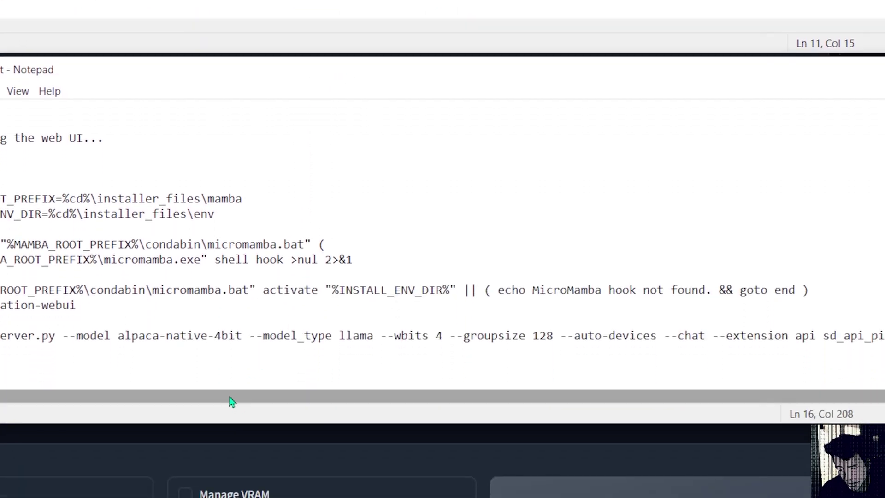
pyautogui.moveTo(231, 491); pyautogui.dragTo(510, 474)
pyautogui.moveTo(429, 393); pyautogui.dragTo(152, 381)
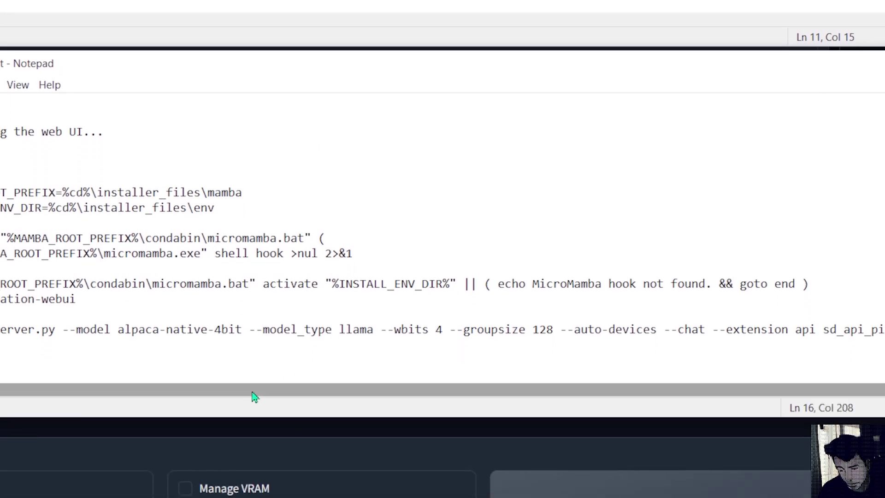
pyautogui.moveTo(253, 449); pyautogui.dragTo(354, 450)
pyautogui.moveTo(354, 393); pyautogui.dragTo(682, 387)
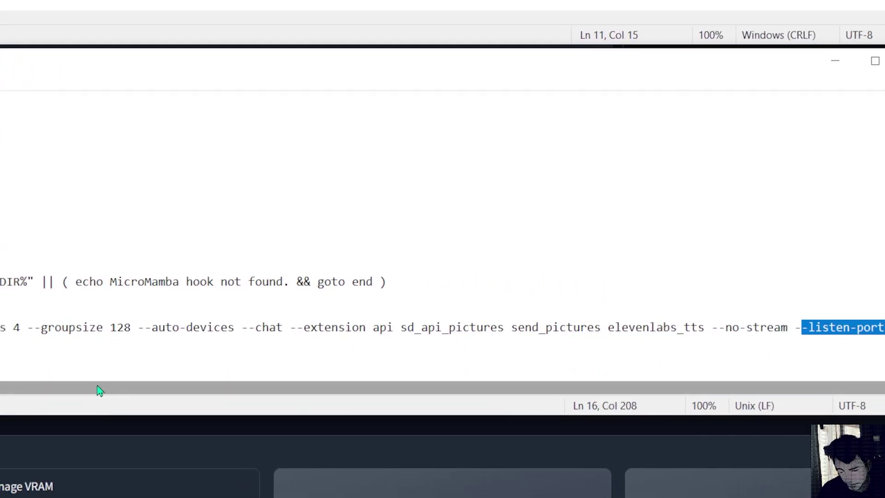
pyautogui.click(99, 388)
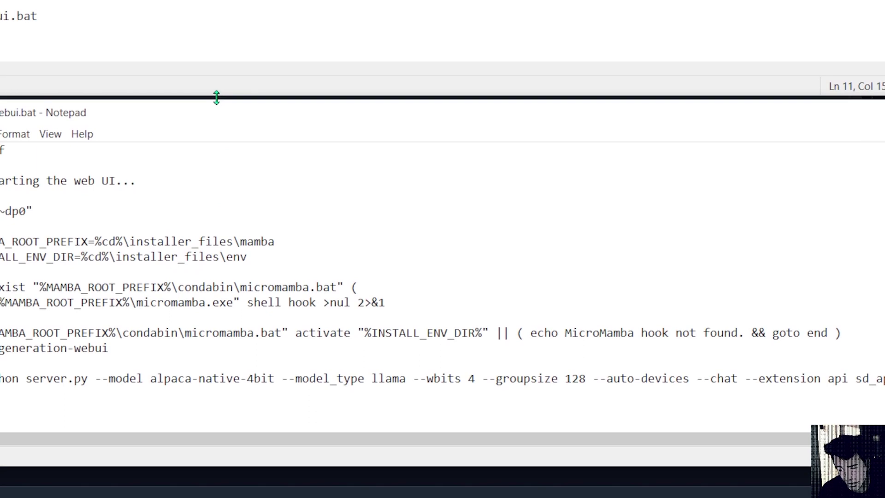
# - Extend the if.bat window further down over the other script
pyautogui.moveTo(213, 95)
pyautogui.mouseDown()
pyautogui.moveTo(215, 119)
pyautogui.moveTo(217, 97)
pyautogui.mouseUp()
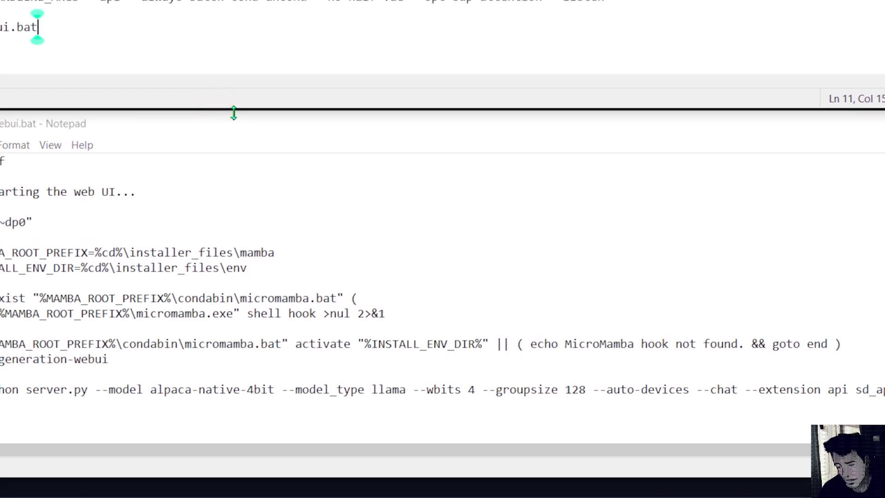
pyautogui.click(234, 113)
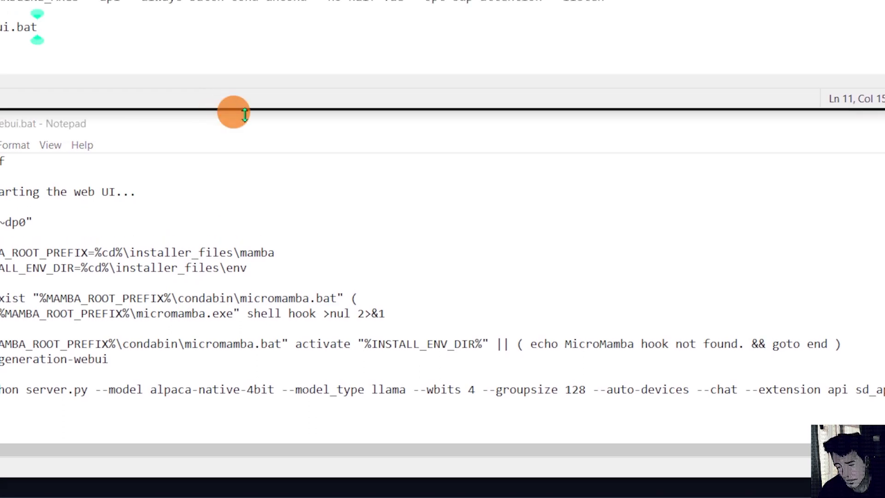
pyautogui.click(315, 112)
pyautogui.moveTo(315, 113)
pyautogui.mouseDown()
pyautogui.moveTo(312, 120)
pyautogui.moveTo(312, 105)
pyautogui.moveTo(309, 120)
pyautogui.mouseUp()
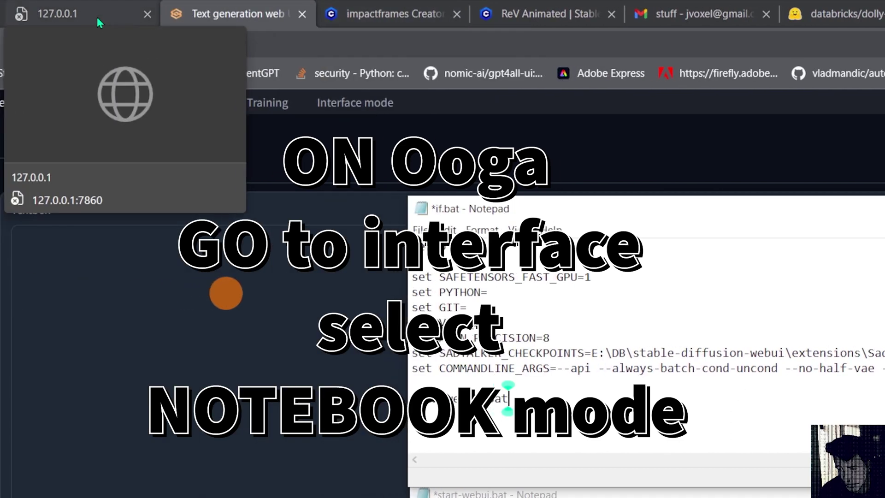
# - Reload the Stable Diffusion web UI page at port 7860
pyautogui.click(93, 14)
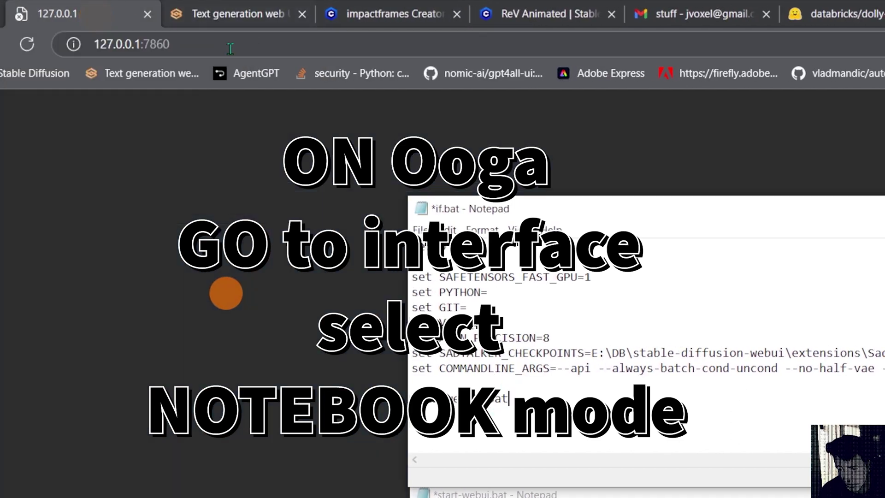
pyautogui.click(194, 46)
pyautogui.press('Return')
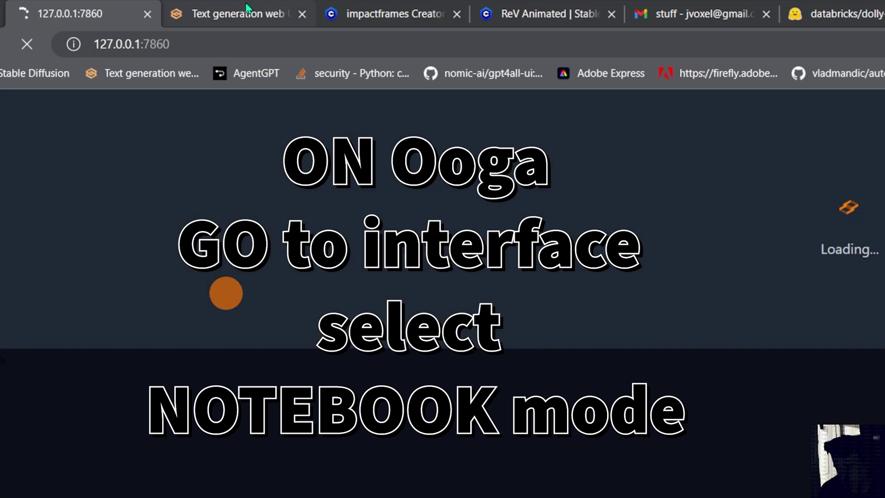
# - Set the text generation web UI's interface mode to notebook
pyautogui.click(216, 9)
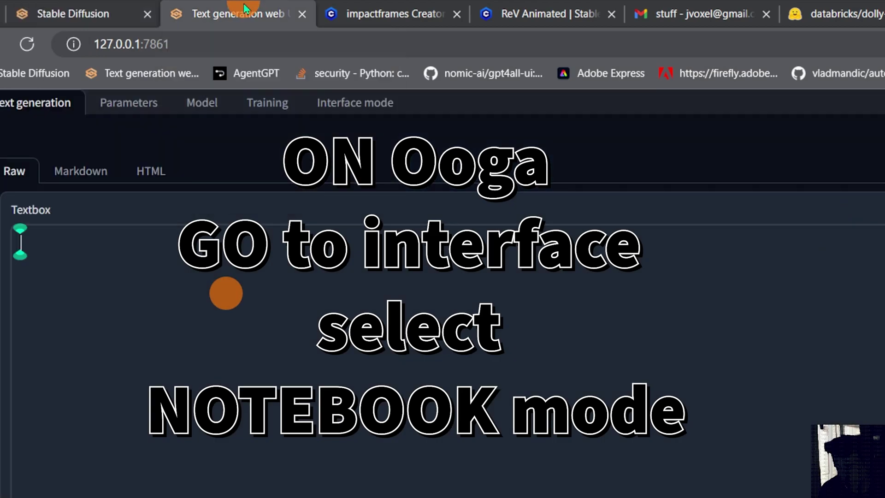
pyautogui.click(364, 111)
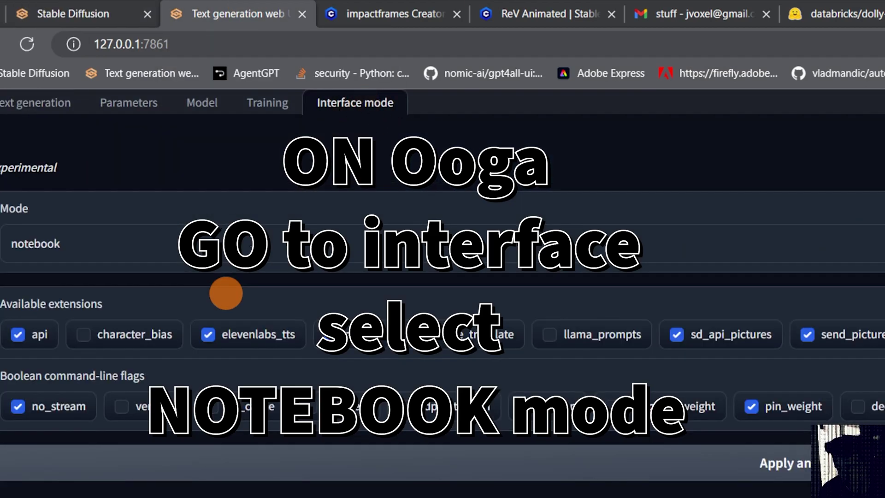
pyautogui.click(112, 251)
pyautogui.click(51, 312)
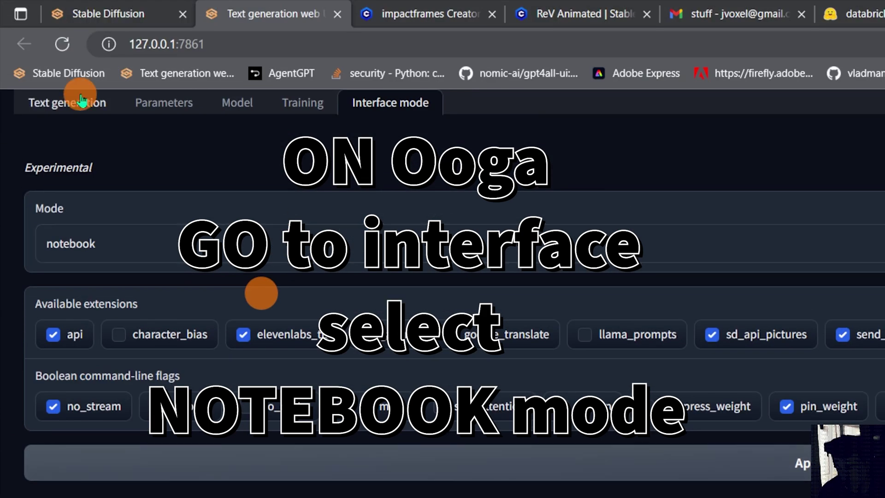
# - Check the Parameters page, then return to the empty notebook Text generation page
pyautogui.click(65, 101)
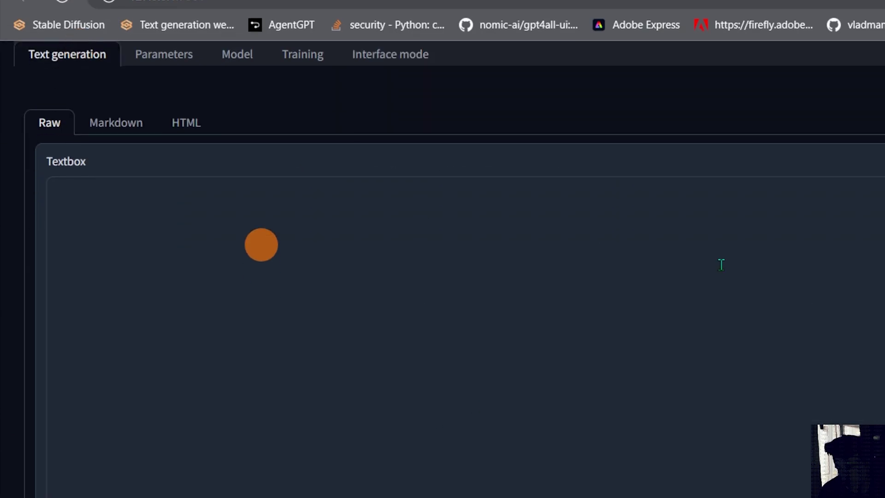
pyautogui.click(130, 318)
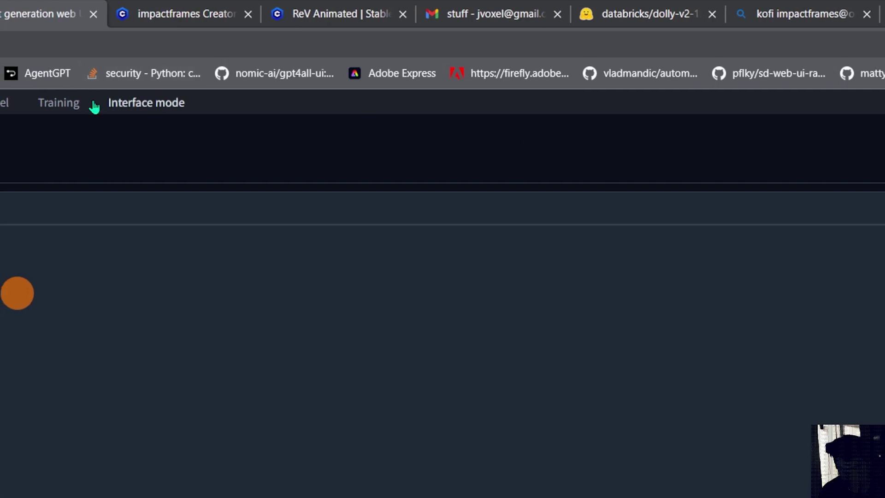
pyautogui.click(96, 105)
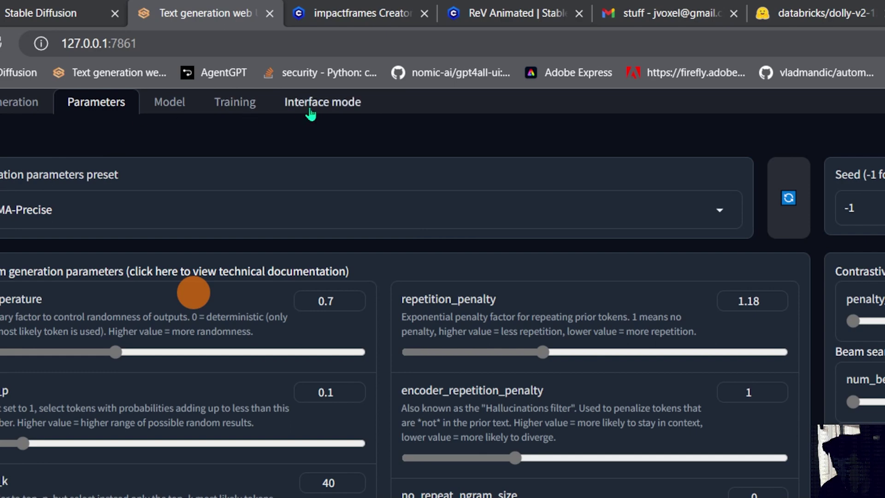
pyautogui.click(9, 106)
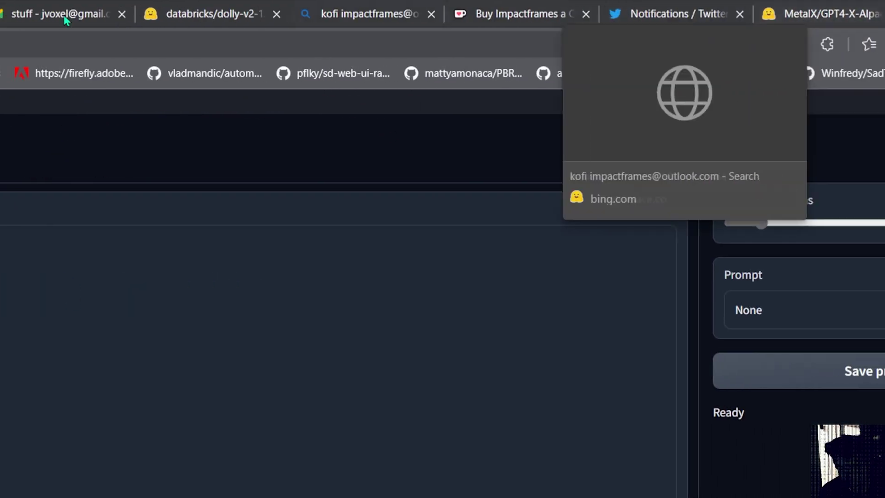
# - Choose IFAI_Prompt_MKR in the Stable Diffusion Script dropdown, then return to the prompt notes
pyautogui.click(37, 14)
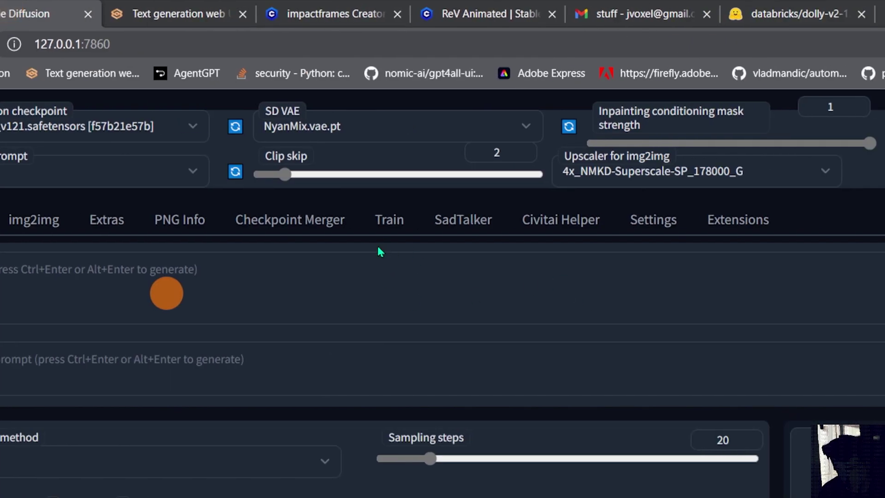
pyautogui.scroll(-10, 443, 310)
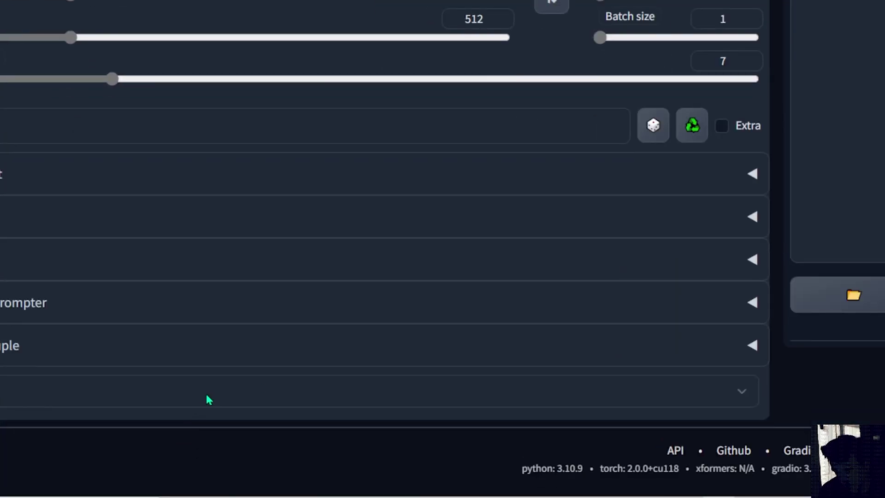
pyautogui.click(207, 396)
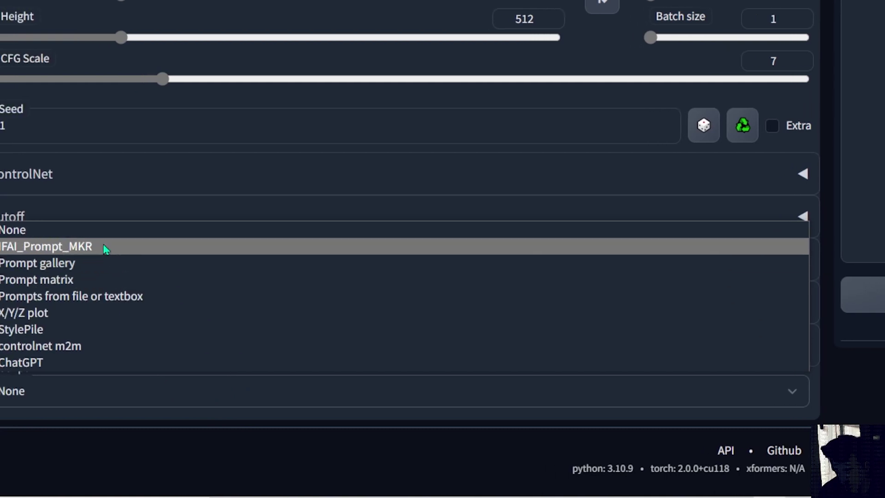
pyautogui.click(104, 253)
pyautogui.scroll(-4, 429, 364)
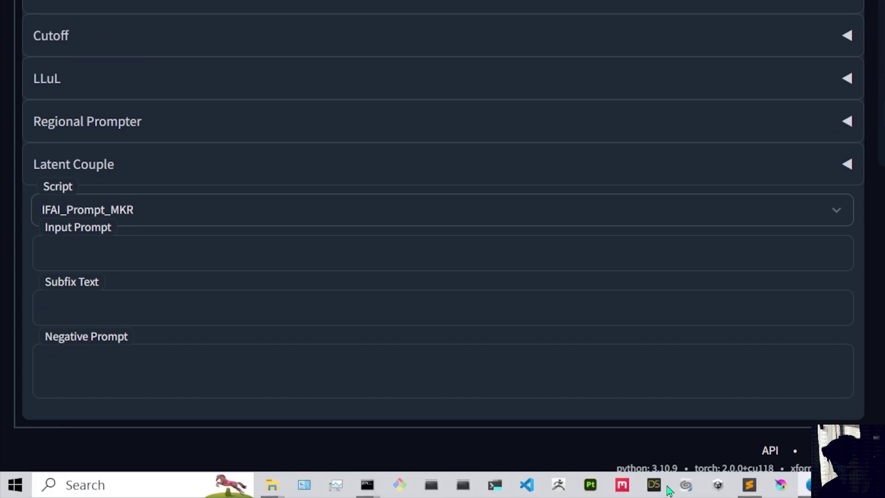
pyautogui.click(746, 482)
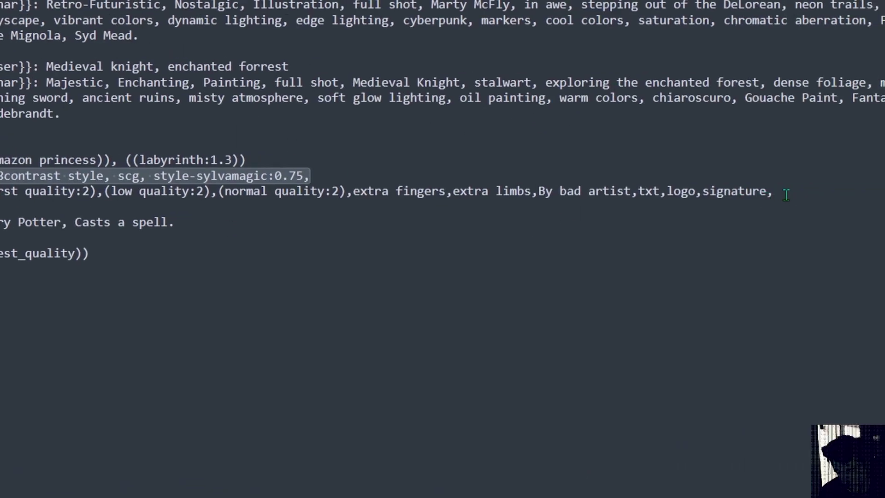
# - Paste the saved Amazon princess prompt lines into the script fields and trim Negative to the bad-quality tags
pyautogui.moveTo(884, 192); pyautogui.dragTo(99, 162)
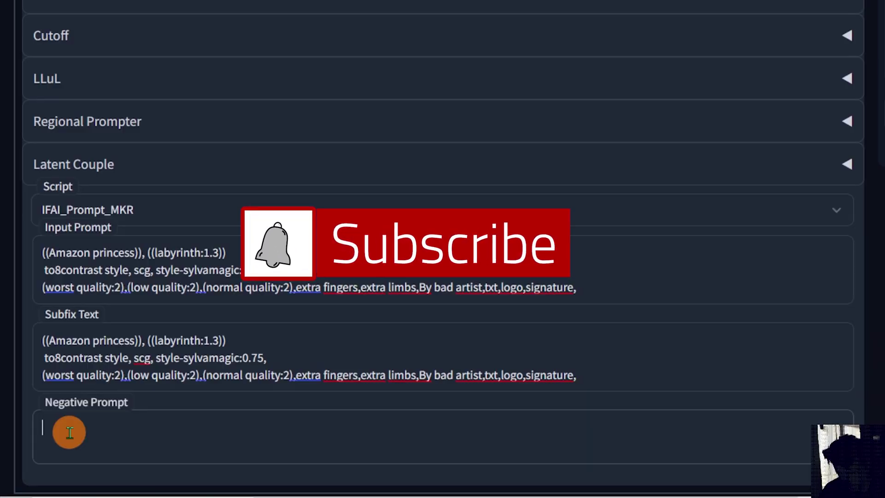
pyautogui.write('((Amazon princess)), ((labyrinth:1.3))  to8contrast style, scg, style-sylvamagic:0.75, (worst quality:2),(low quality:2),(normal quality:2),extra fingers,extra limbs,By bad artist,txt,logo,signature,')
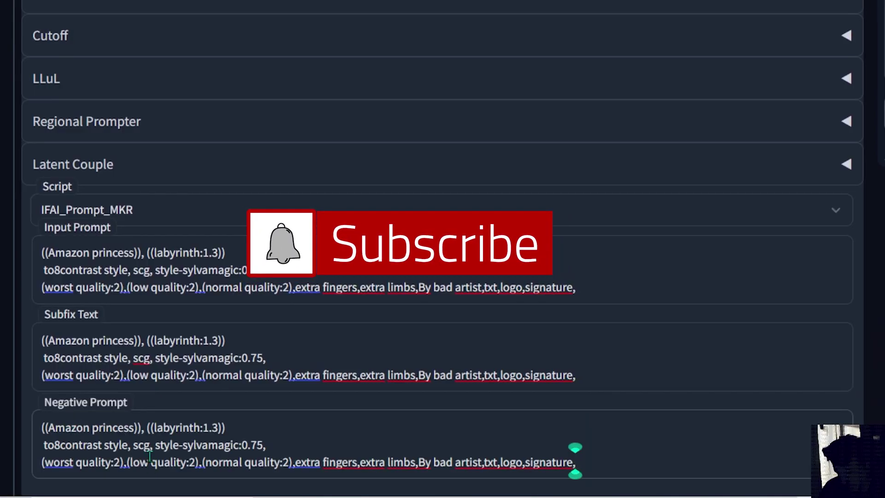
pyautogui.moveTo(266, 445); pyautogui.dragTo(23, 418)
pyautogui.press('BackSpace')
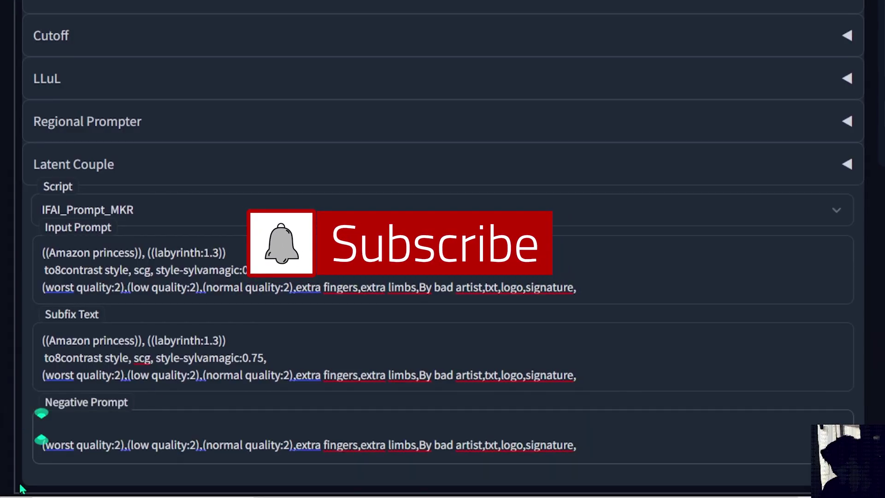
pyautogui.press('BackSpace')
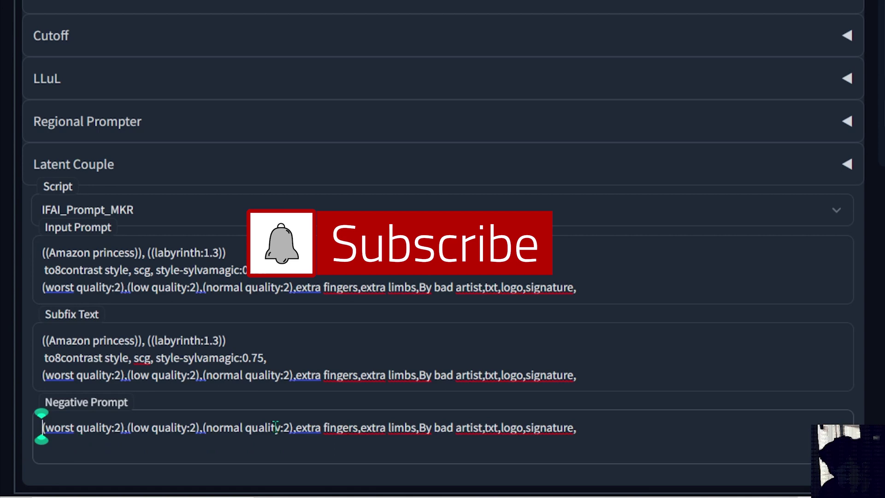
# - Trim the Subfix text down to the single style tags line
pyautogui.moveTo(578, 376); pyautogui.dragTo(35, 403)
pyautogui.press('BackSpace')
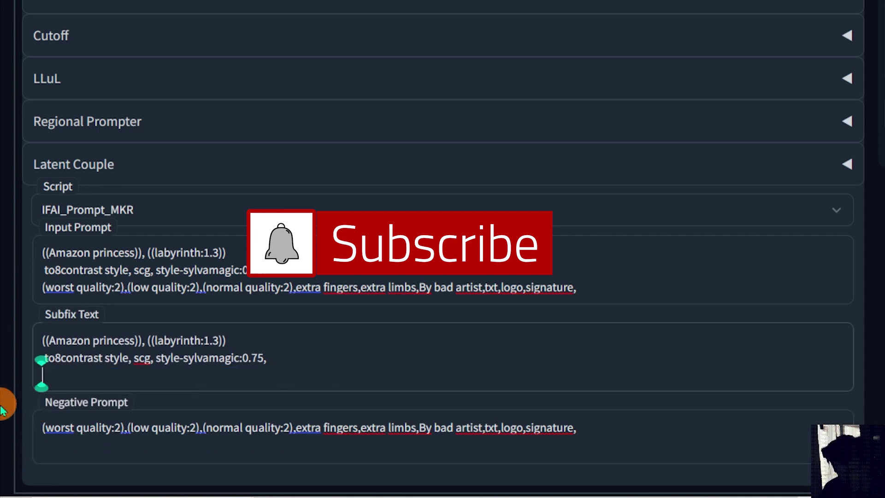
pyautogui.click(37, 357)
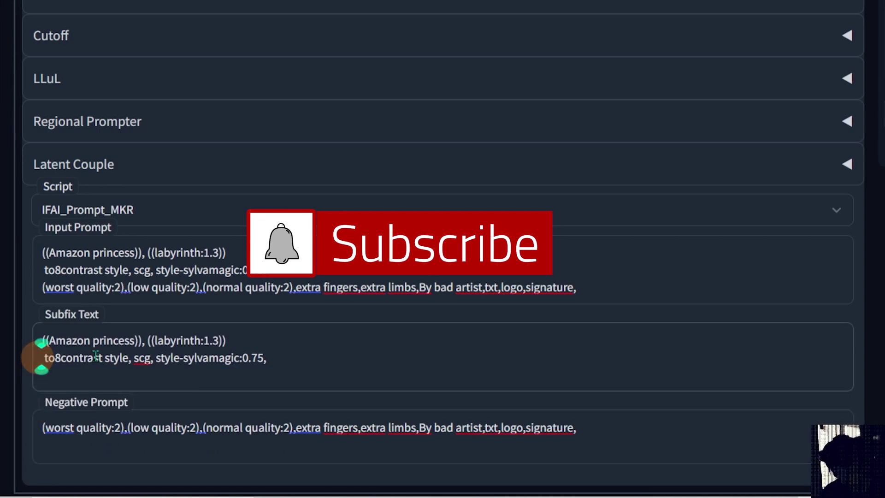
pyautogui.click(227, 340)
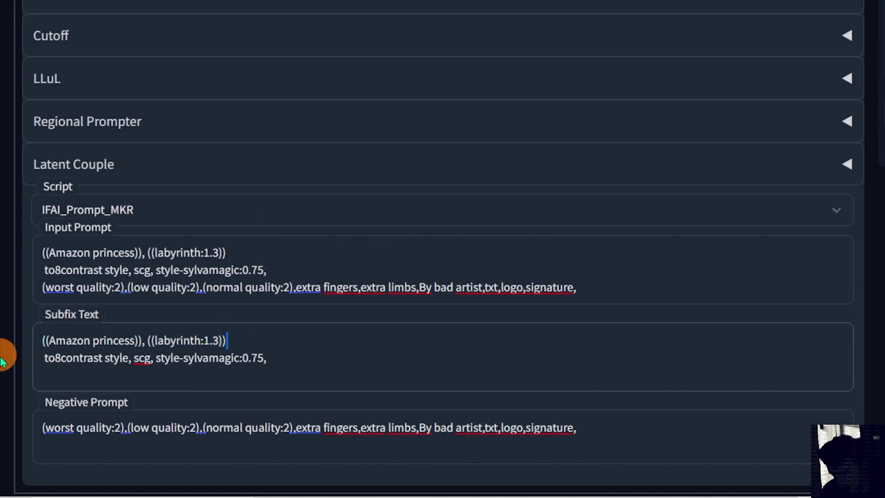
pyautogui.click(238, 339)
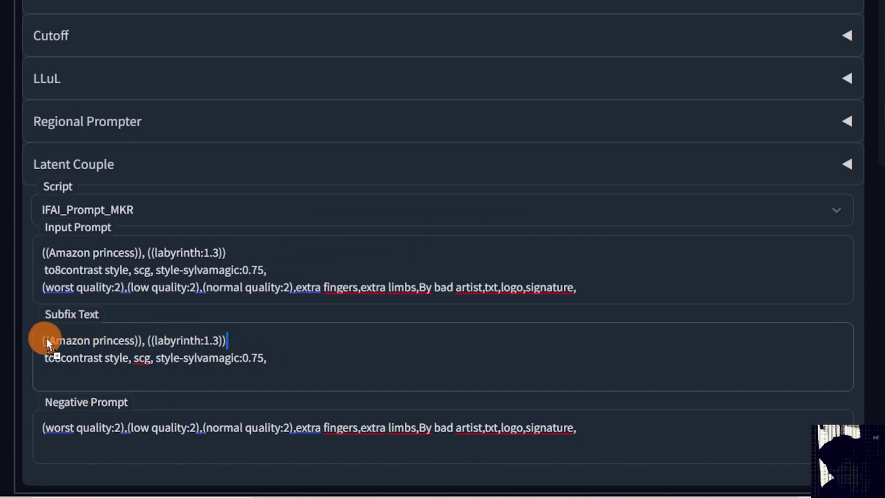
pyautogui.press('BackSpace')
pyautogui.press('BackSpace')
pyautogui.press('BackSpace')
pyautogui.press('BackSpace')
pyautogui.press('BackSpace')
pyautogui.press('BackSpace')
pyautogui.press('BackSpace')
pyautogui.press('BackSpace')
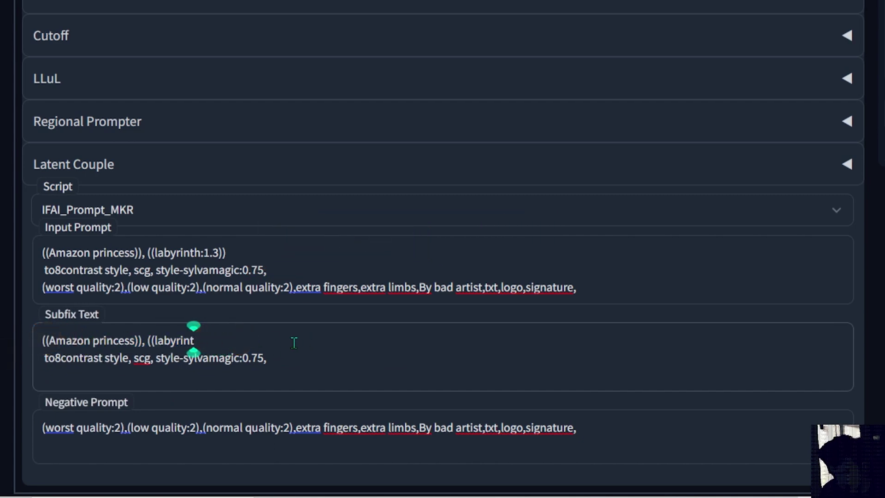
pyautogui.press('BackSpace')
pyautogui.press('BackSpace')
pyautogui.press('BackSpace')
pyautogui.press('BackSpace')
pyautogui.press('BackSpace')
pyautogui.press('BackSpace')
pyautogui.press('BackSpace')
pyautogui.press('BackSpace')
pyautogui.press('BackSpace')
pyautogui.press('BackSpace')
pyautogui.press('BackSpace')
pyautogui.press('BackSpace')
pyautogui.press('BackSpace')
pyautogui.press('BackSpace')
pyautogui.press('BackSpace')
pyautogui.press('BackSpace')
pyautogui.press('BackSpace')
pyautogui.press('BackSpace')
pyautogui.press('BackSpace')
pyautogui.press('BackSpace')
pyautogui.click(45, 354)
pyautogui.press('BackSpace')
# - Reduce the input prompt to '((Amazon princess)), ((labyrinth:1.3))' with a comma between terms
pyautogui.moveTo(582, 288); pyautogui.dragTo(18, 276)
pyautogui.press('BackSpace')
pyautogui.press('BackSpace')
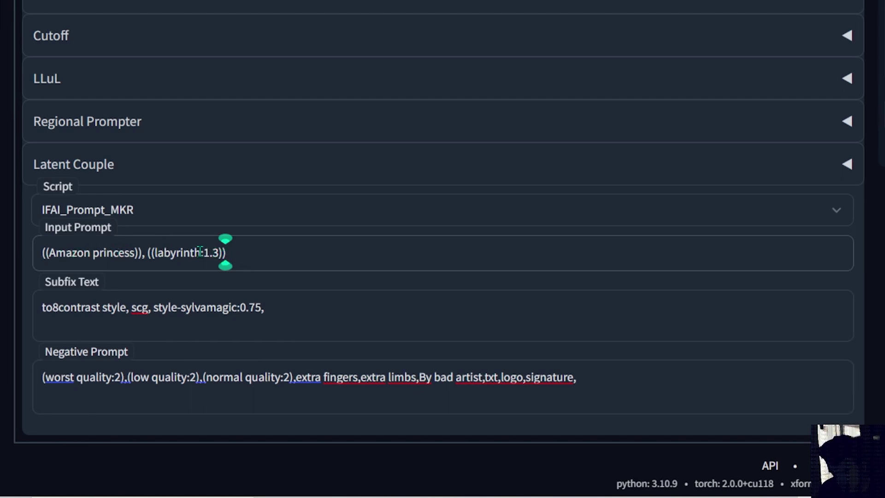
pyautogui.click(51, 251)
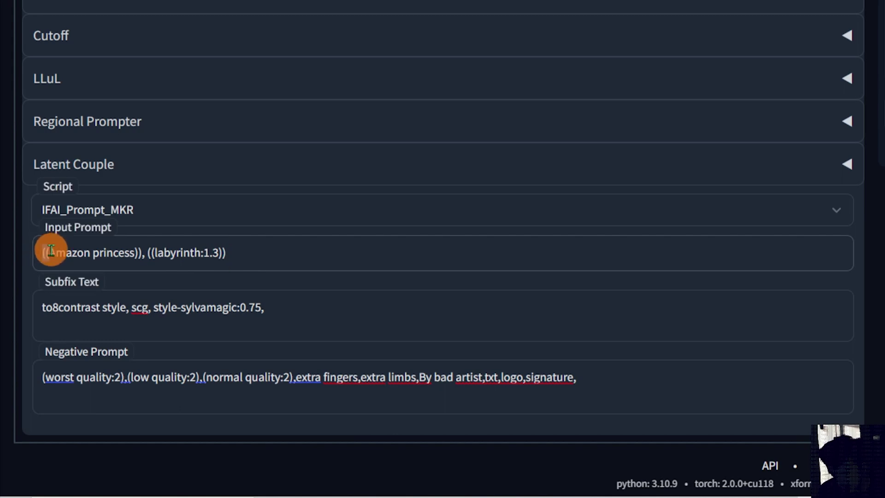
pyautogui.click(142, 252)
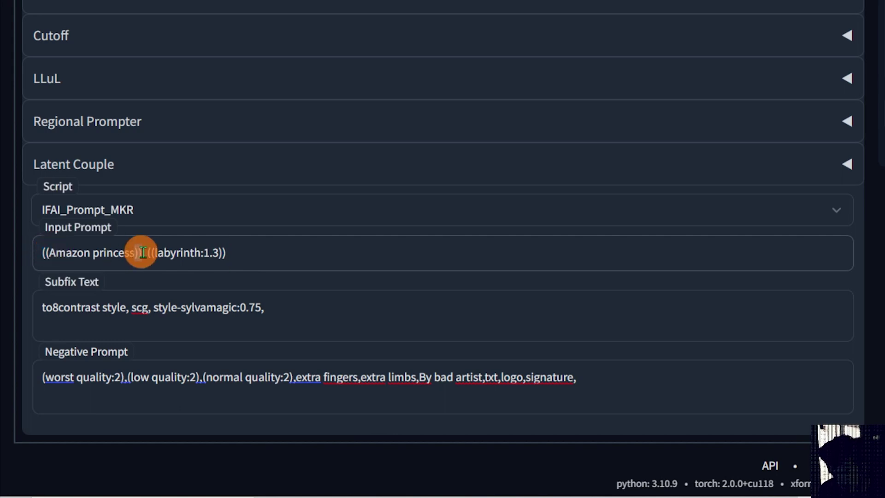
pyautogui.write(',')
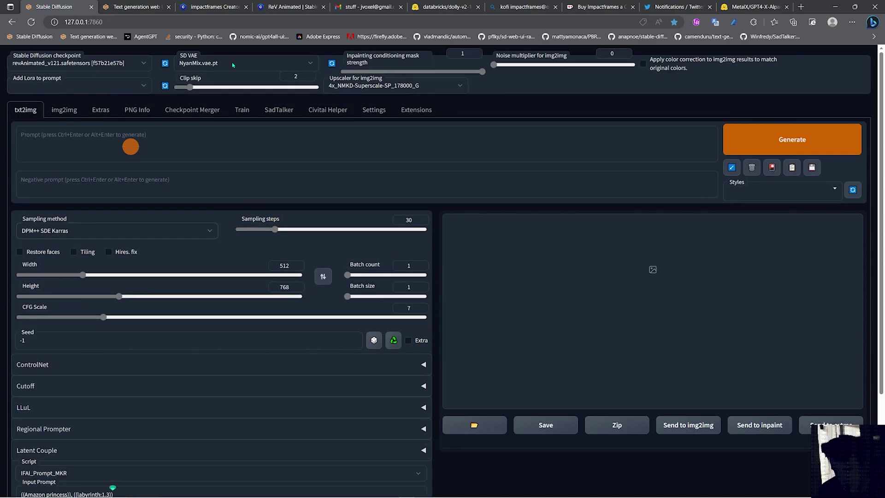
# - Keep NyanMix.vae.pt as the SD VAE
pyautogui.click(233, 64)
pyautogui.click(486, 114)
pyautogui.scroll(-3, 421, 312)
pyautogui.scroll(3, 479, 379)
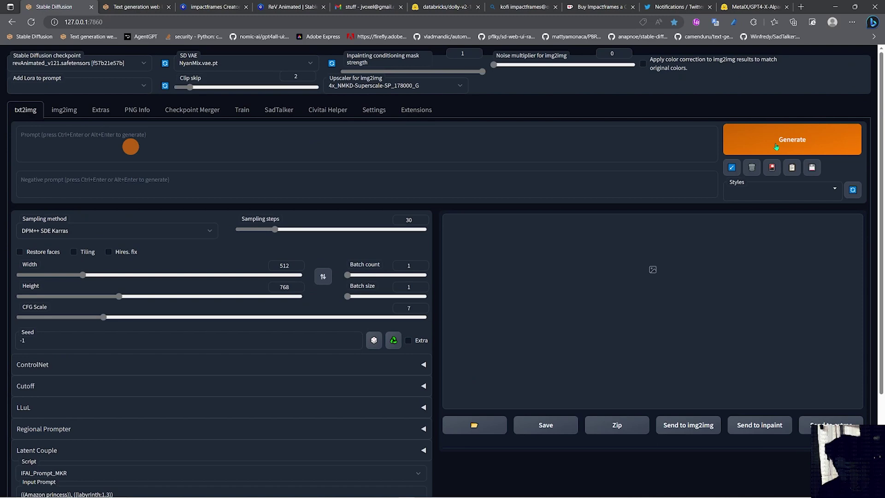
# - Generate the Amazon princess image and move the text generation console out of the way
pyautogui.click(776, 147)
pyautogui.moveTo(617, 317); pyautogui.dragTo(592, 244)
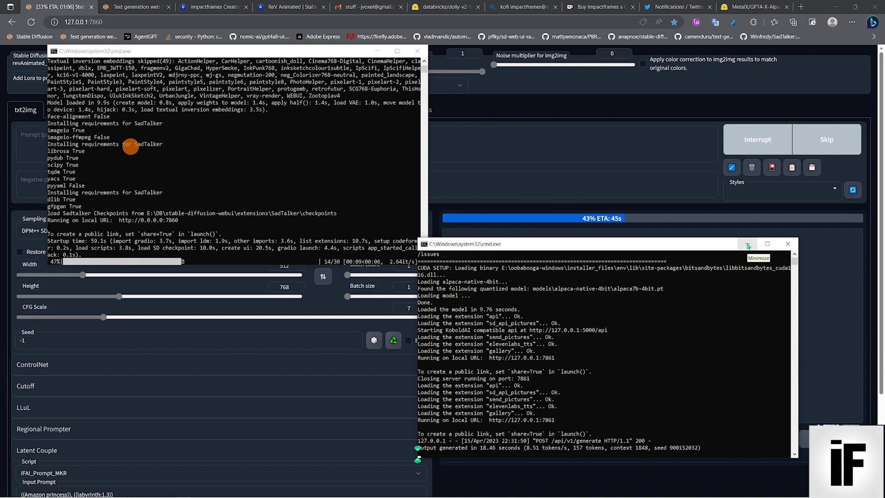
pyautogui.click(747, 245)
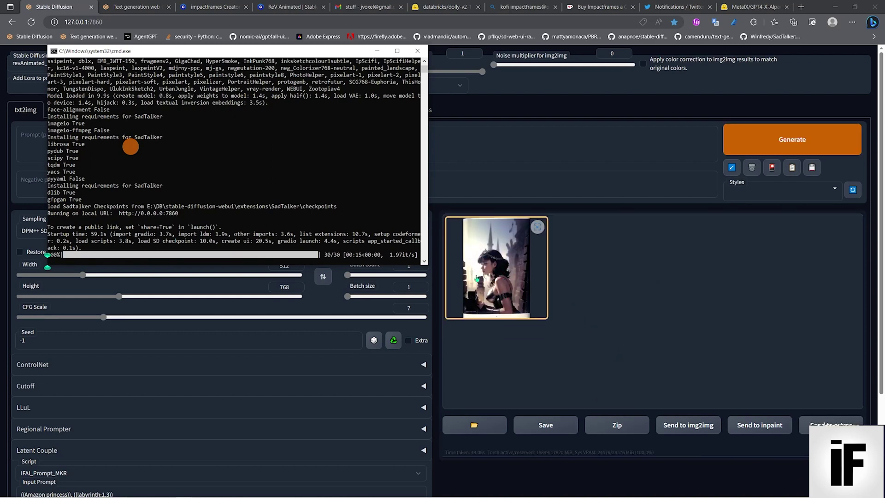
pyautogui.click(501, 280)
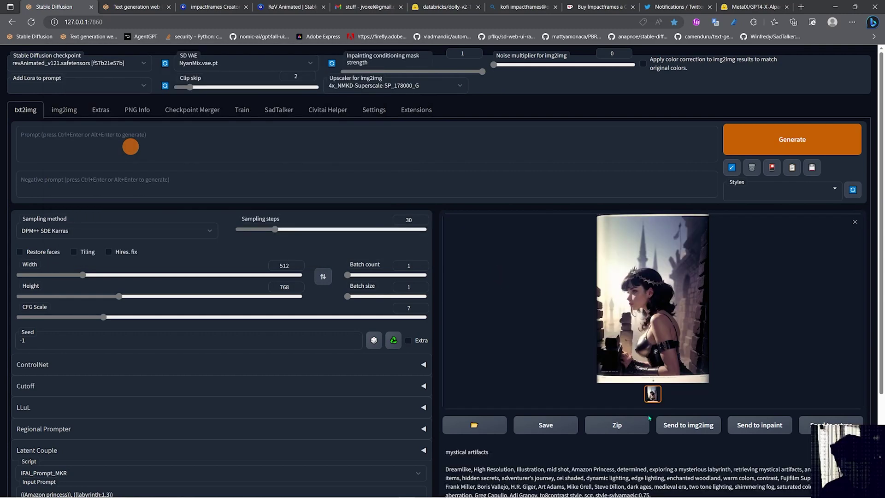
pyautogui.scroll(-3, 560, 437)
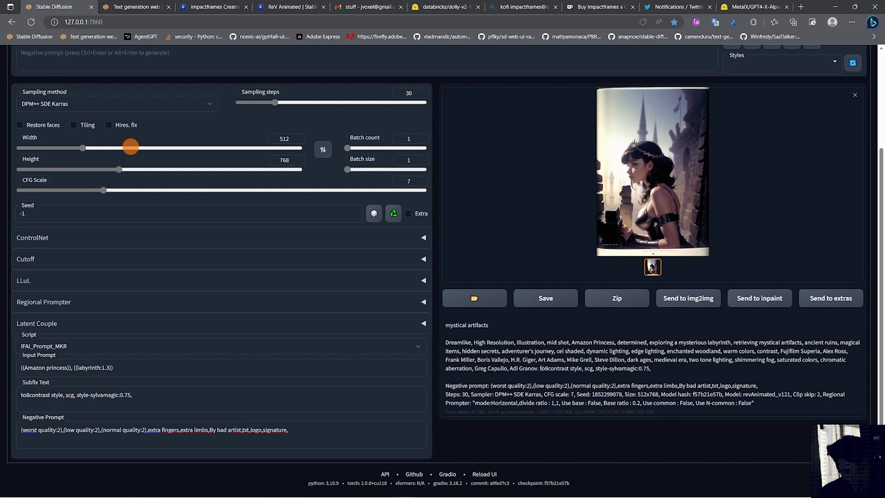
pyautogui.scroll(2, 614, 366)
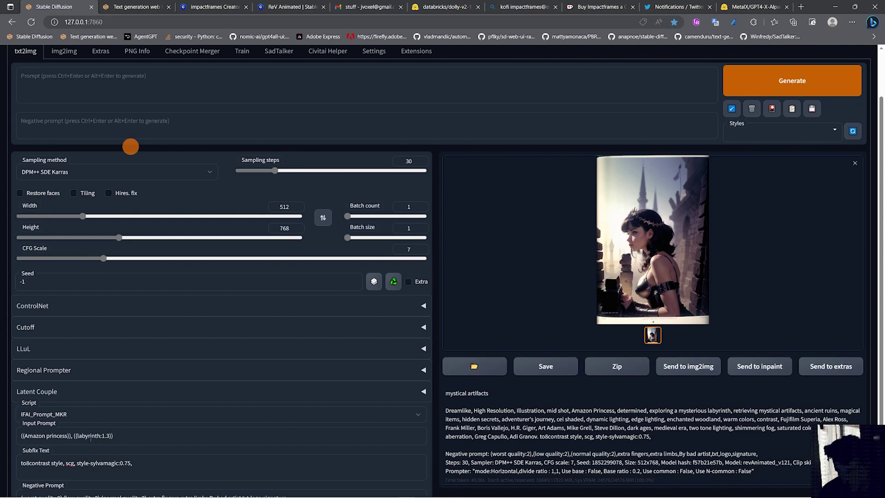
pyautogui.moveTo(114, 436); pyautogui.dragTo(16, 430)
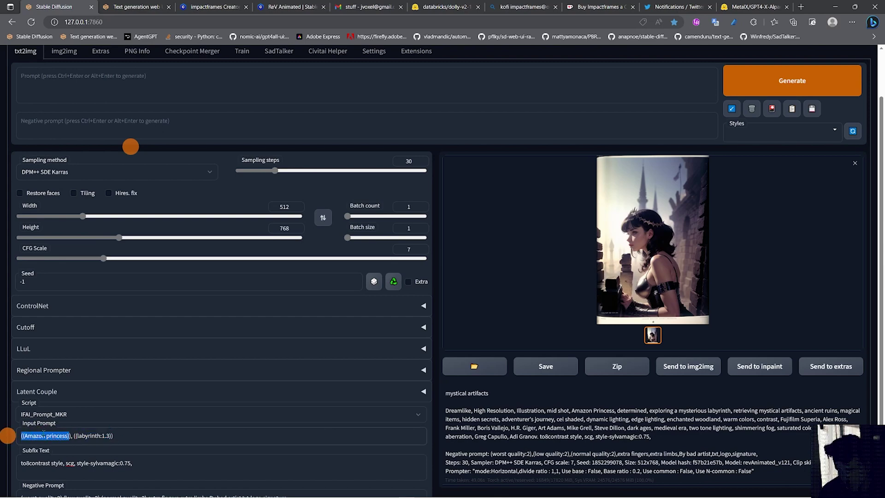
pyautogui.click(123, 429)
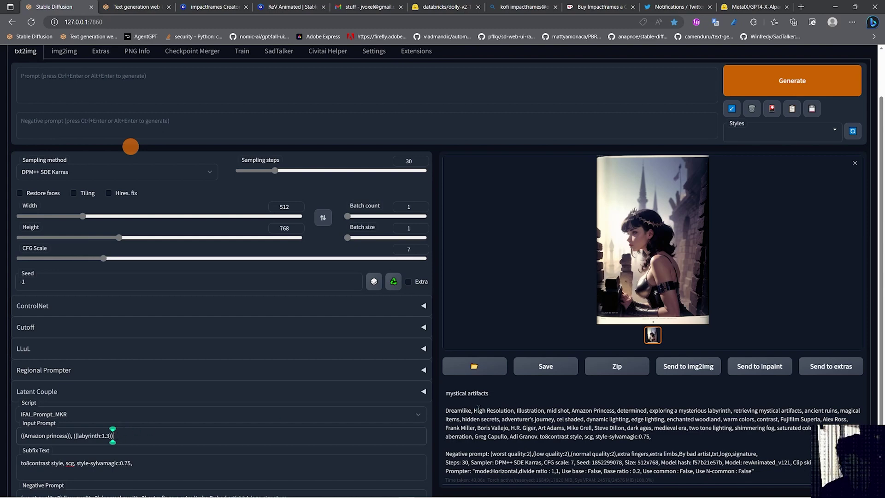
pyautogui.scroll(-2, 507, 392)
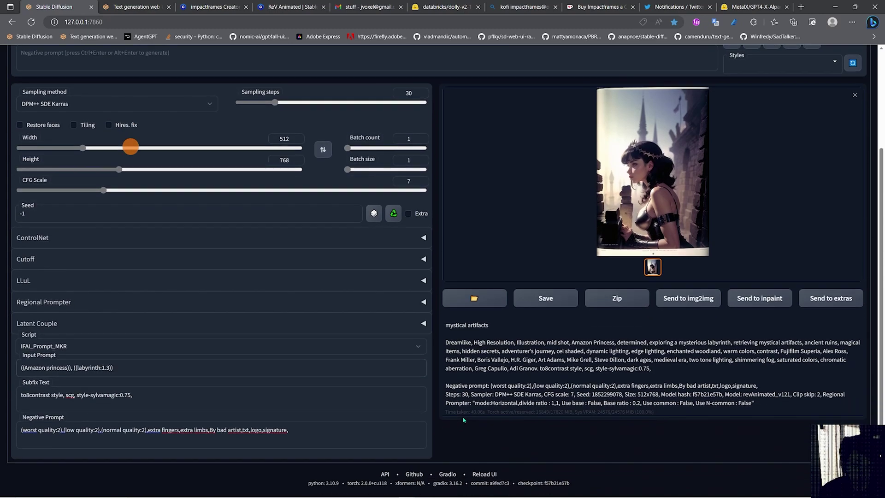
pyautogui.scroll(3, 488, 350)
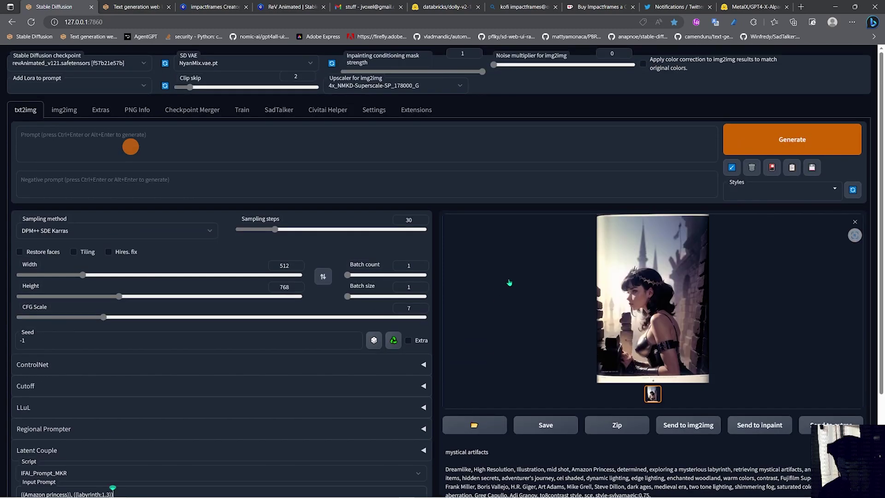
pyautogui.scroll(-2, 480, 324)
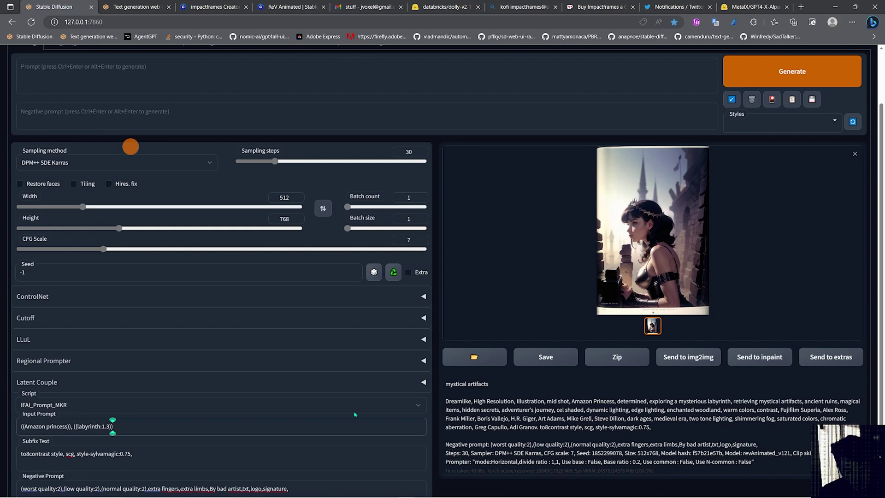
# - Regenerate with Ctrl+Enter, then replace 'Amazon princess' and 'labyrinth' with 'Phanthom 2040' and 'jungle'
pyautogui.scroll(2, 355, 423)
pyautogui.hotkey('ctrl', 'Return')
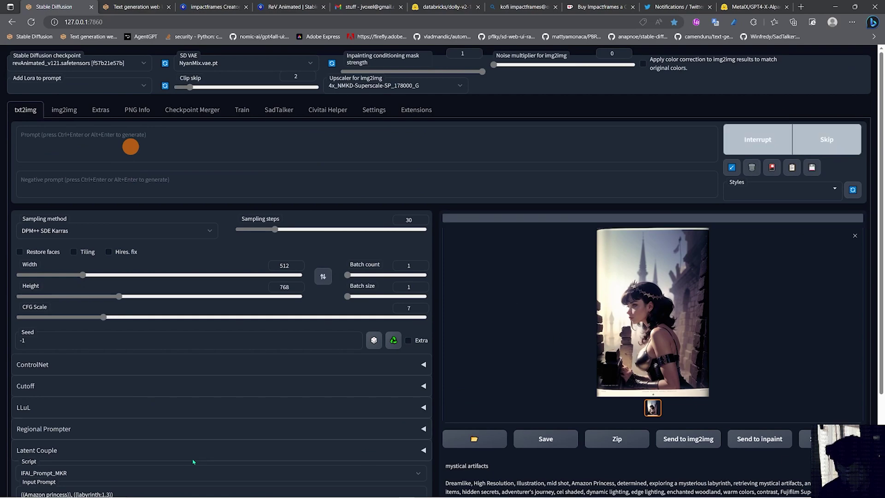
pyautogui.scroll(-2, 186, 464)
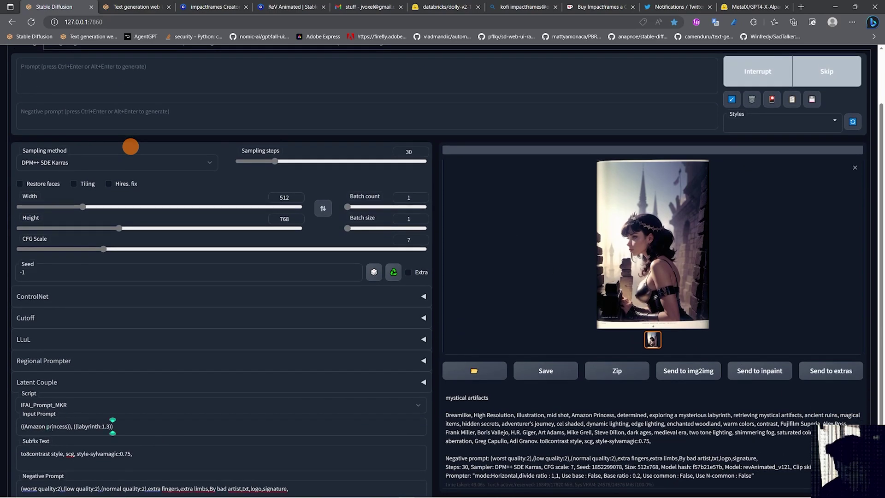
pyautogui.moveTo(70, 427); pyautogui.dragTo(9, 427)
pyautogui.write('Phan')
pyautogui.write('thom 2')
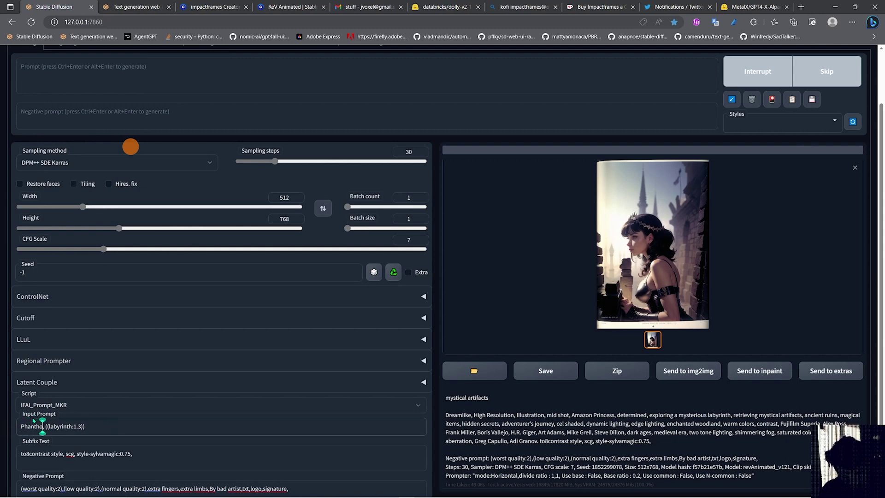
pyautogui.write('040')
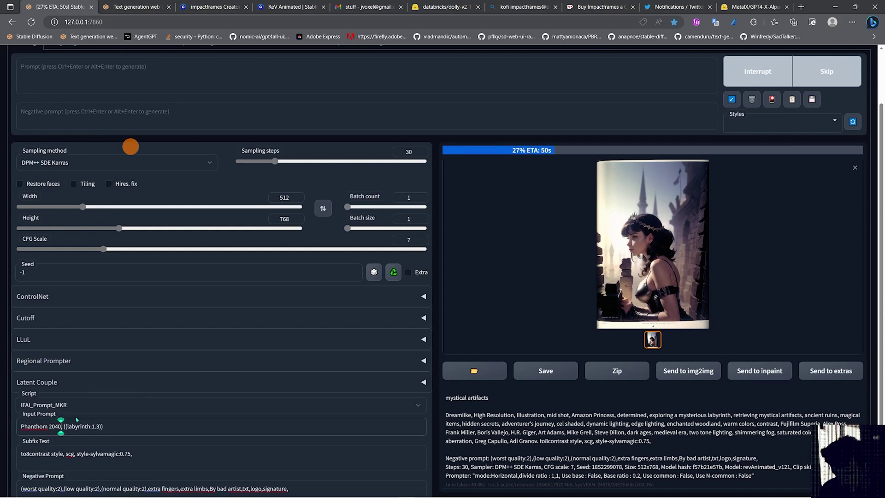
pyautogui.moveTo(64, 427); pyautogui.dragTo(129, 432)
pyautogui.write('jungle')
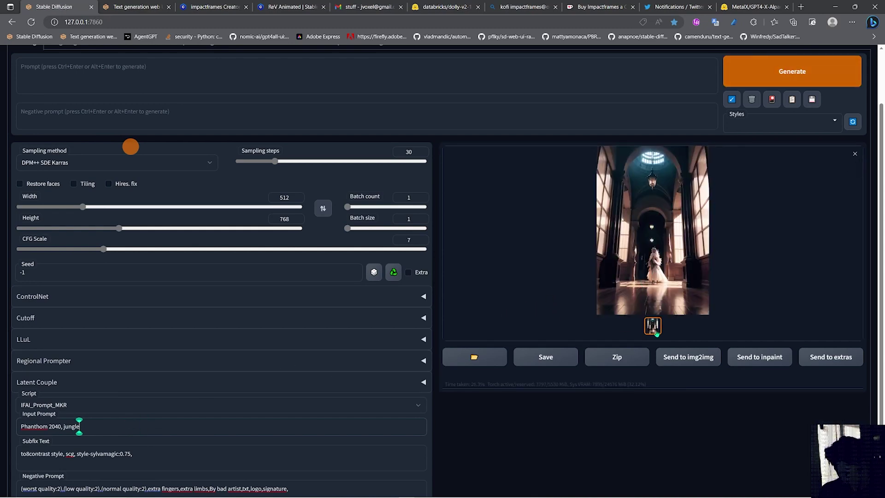
# - Show the hall image's generation info and copy its 'Amazon princess:1.4' and 'labyrinth:1.3' terms
pyautogui.click(654, 327)
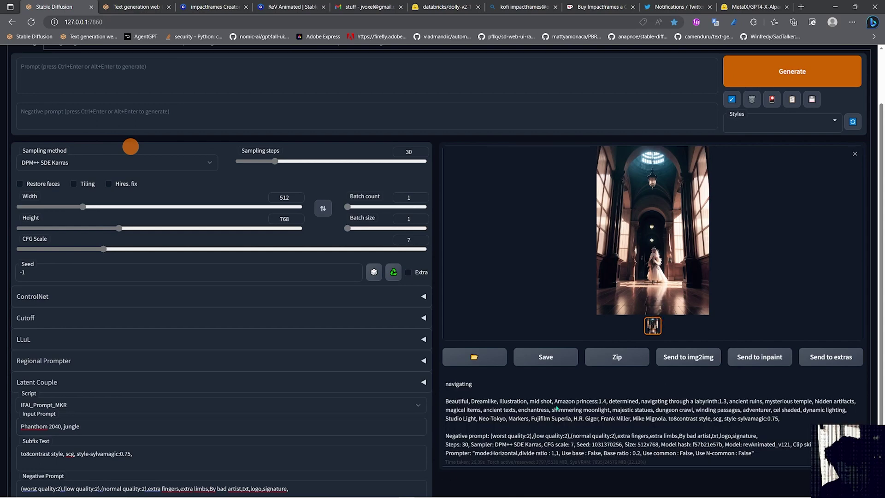
pyautogui.moveTo(606, 401); pyautogui.dragTo(553, 401)
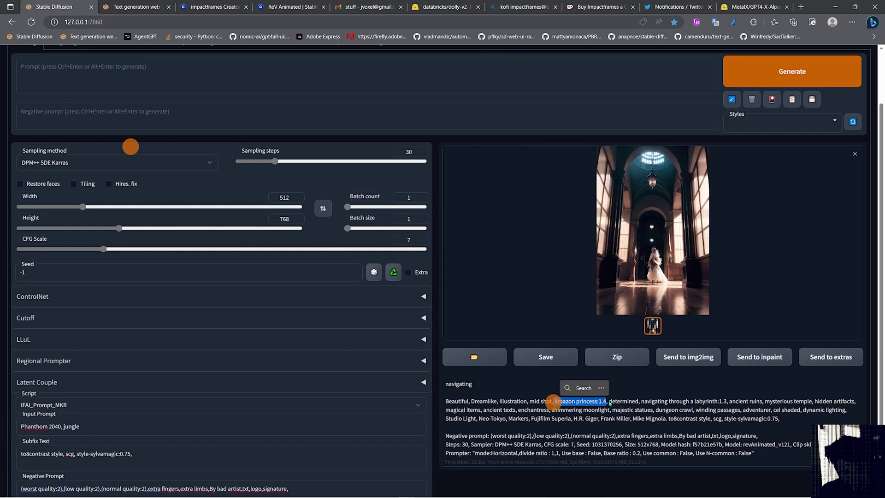
pyautogui.hotkey('ctrl', 'c')
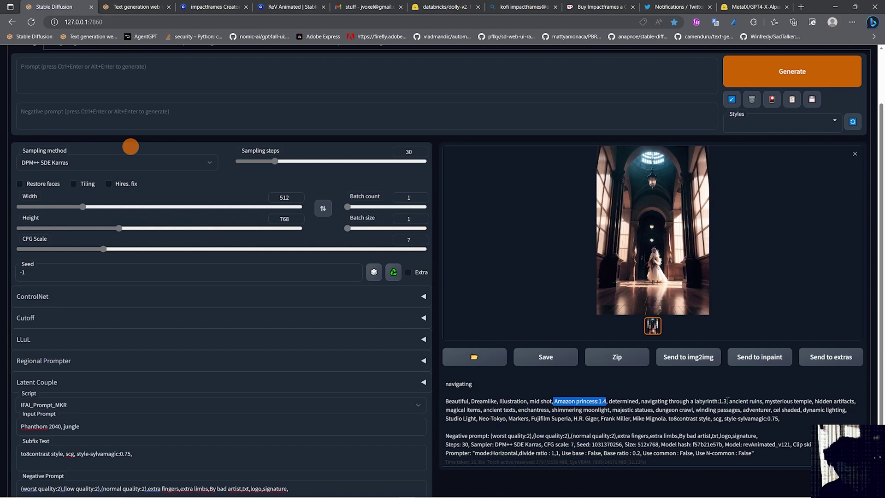
pyautogui.moveTo(727, 401); pyautogui.dragTo(694, 401)
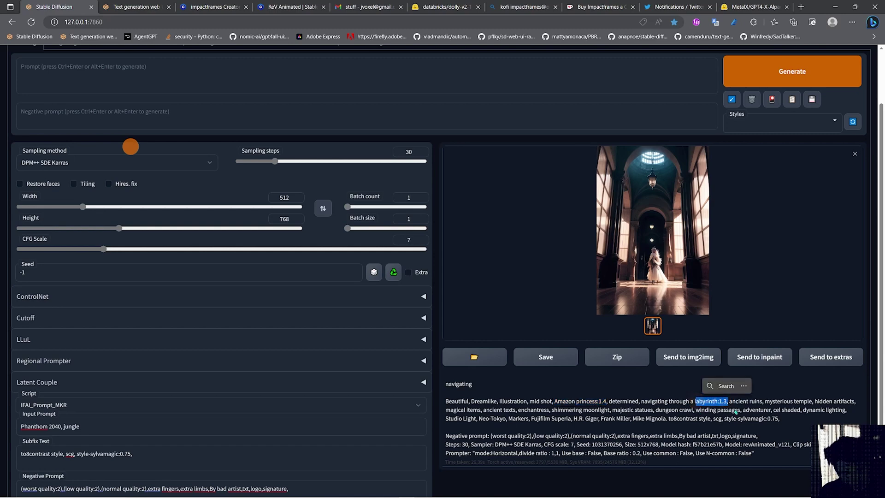
pyautogui.hotkey('ctrl', 'c')
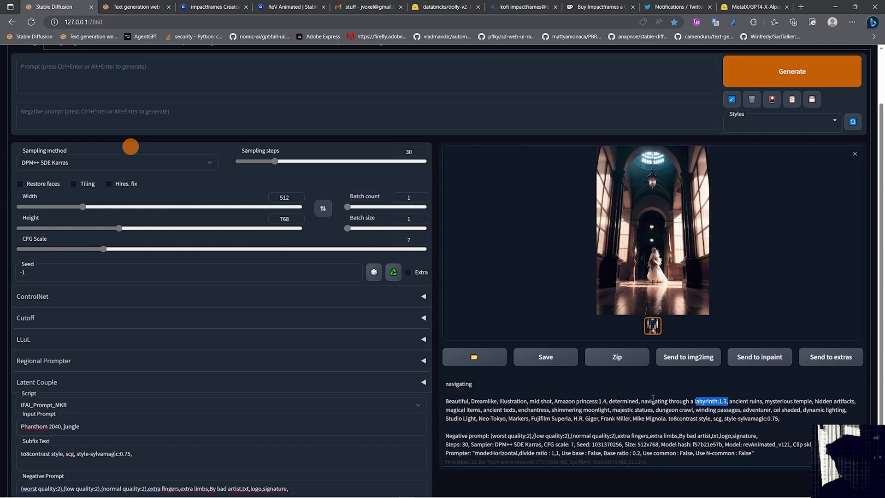
pyautogui.scroll(2, 455, 278)
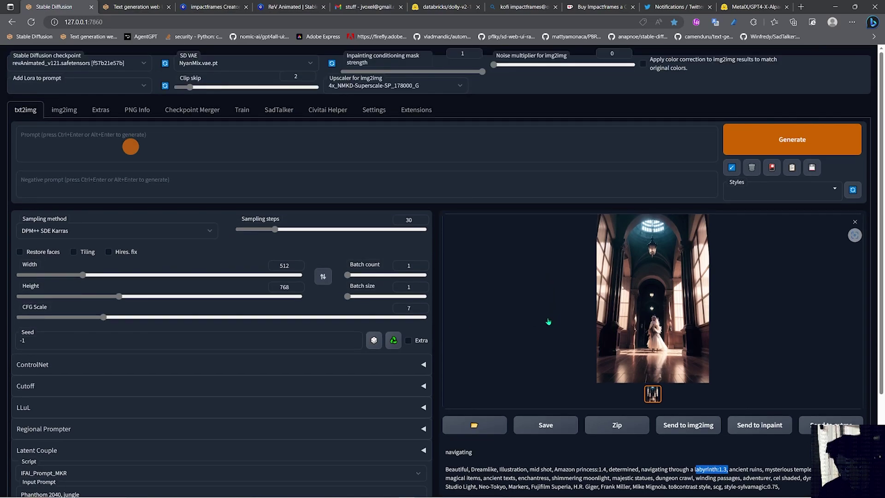
pyautogui.scroll(-3, 548, 318)
pyautogui.scroll(3, 556, 317)
pyautogui.scroll(-4, 223, 391)
pyautogui.scroll(4, 530, 297)
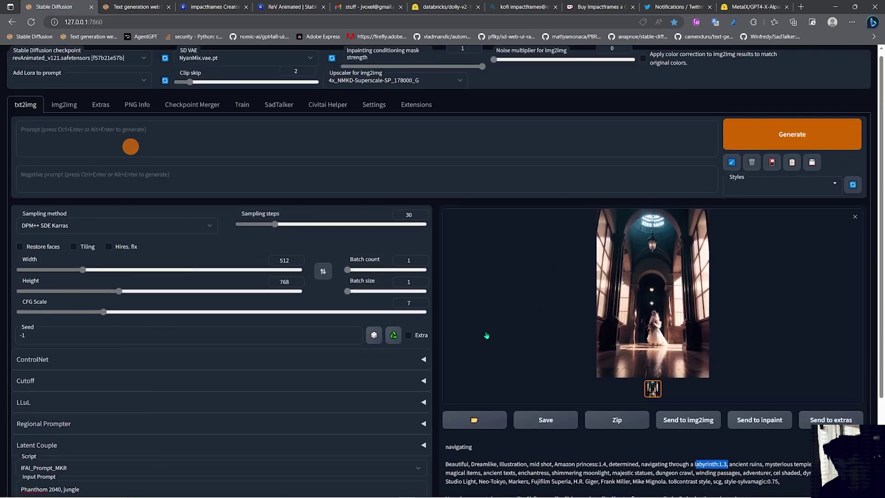
# - Generate the jet-over-jungle image, review it, and select 'Phanthom 2040' in the input prompt
pyautogui.click(787, 140)
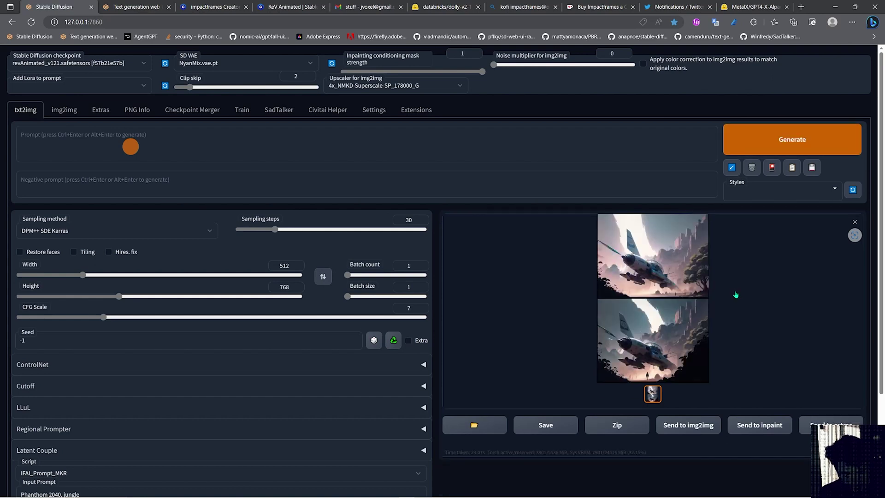
pyautogui.scroll(-3, 251, 409)
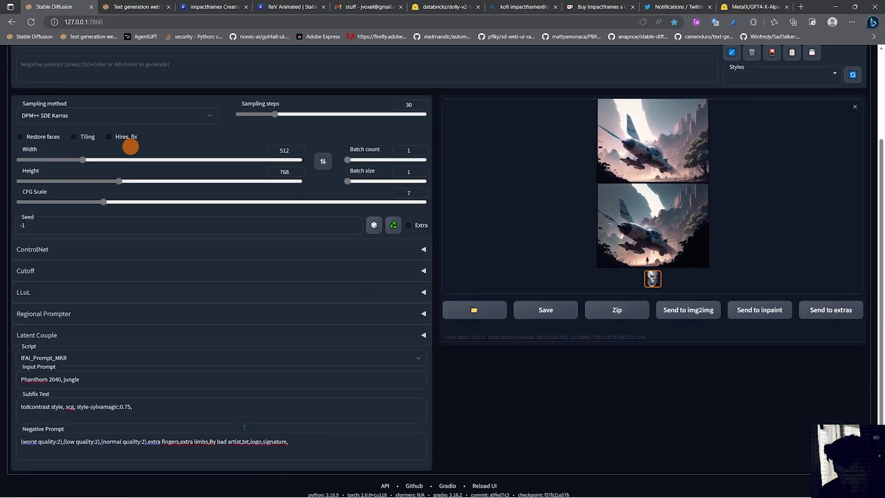
pyautogui.scroll(2, 130, 147)
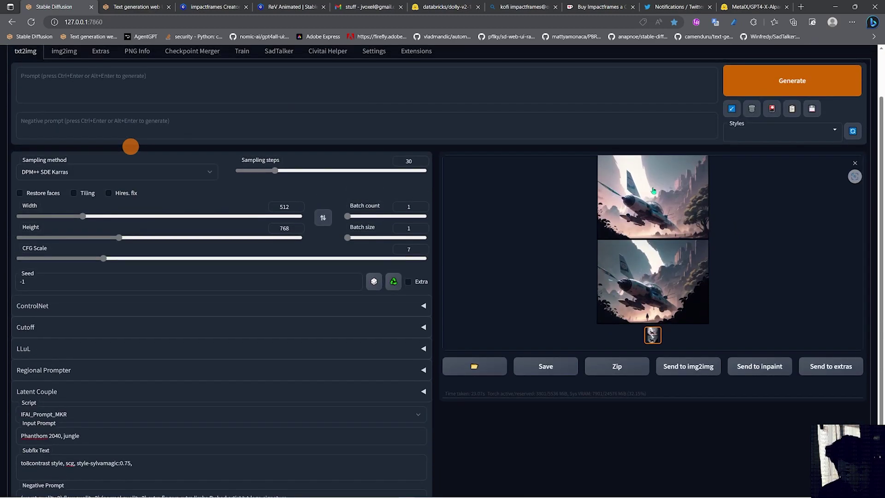
pyautogui.scroll(2, 131, 147)
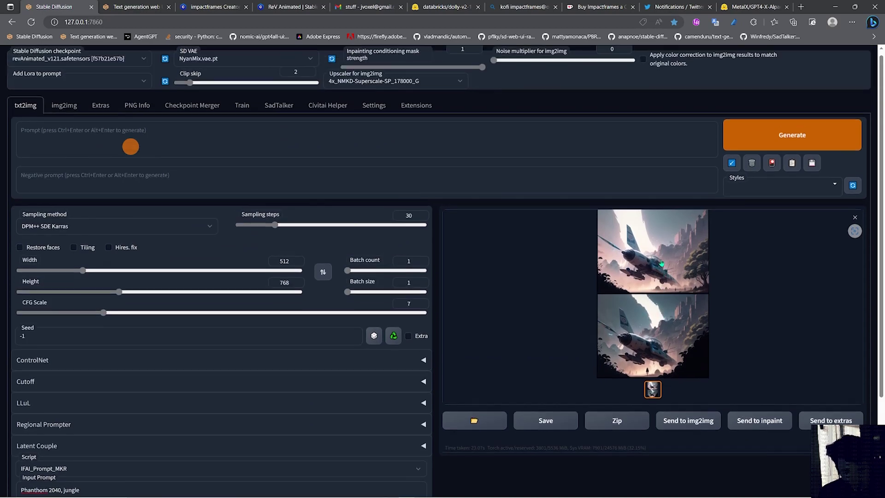
pyautogui.scroll(-2, 130, 147)
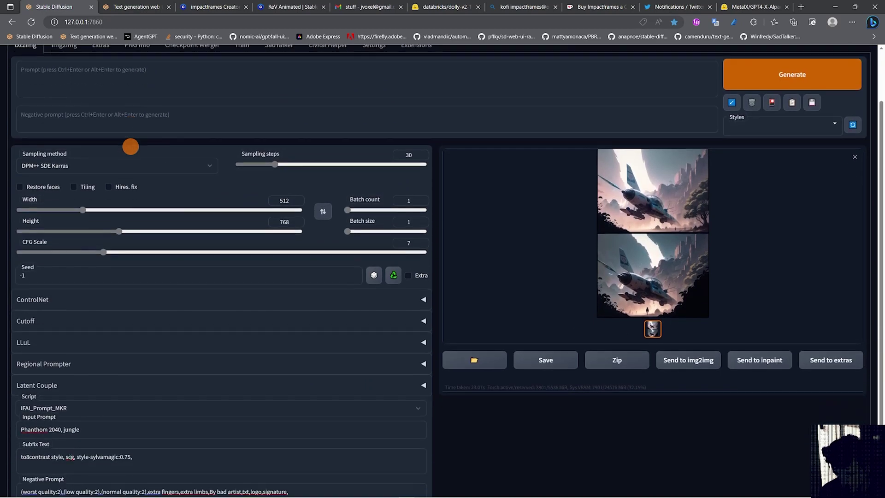
pyautogui.moveTo(60, 426); pyautogui.dragTo(10, 425)
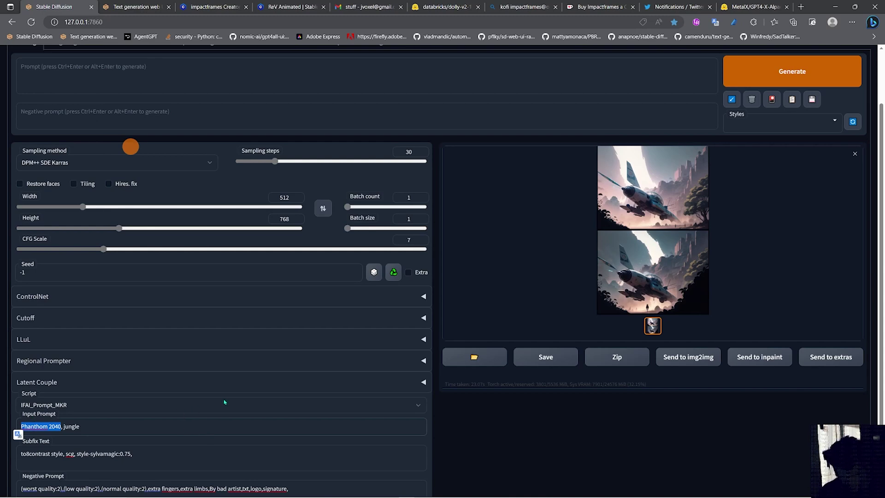
# - Change the input prompt to 'Power puff girls, Mohoho city' and generate the town image
pyautogui.write('Po')
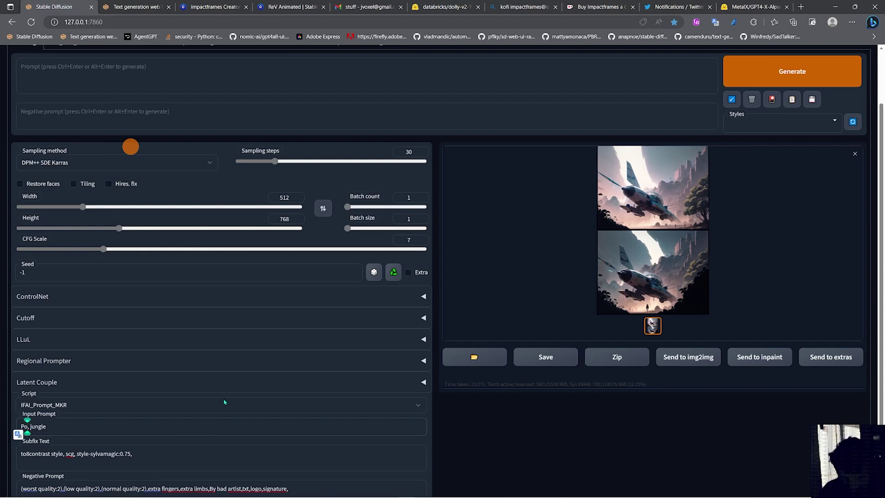
pyautogui.write('we')
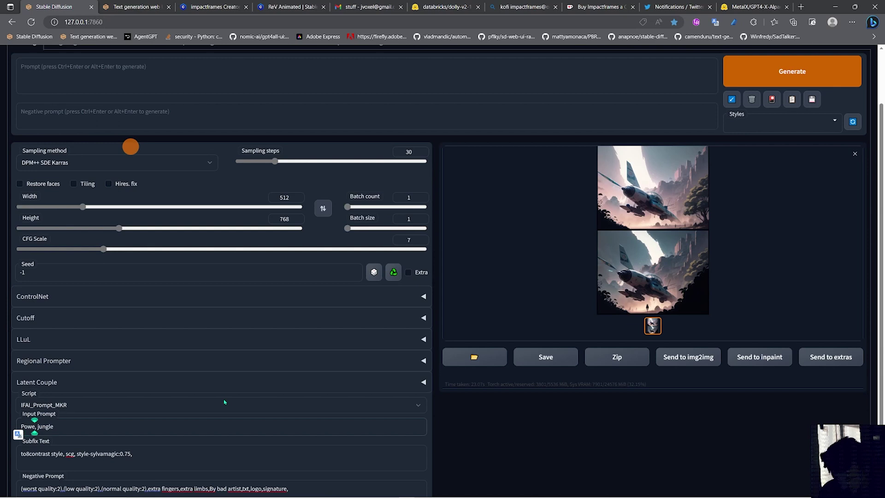
pyautogui.write('r pu')
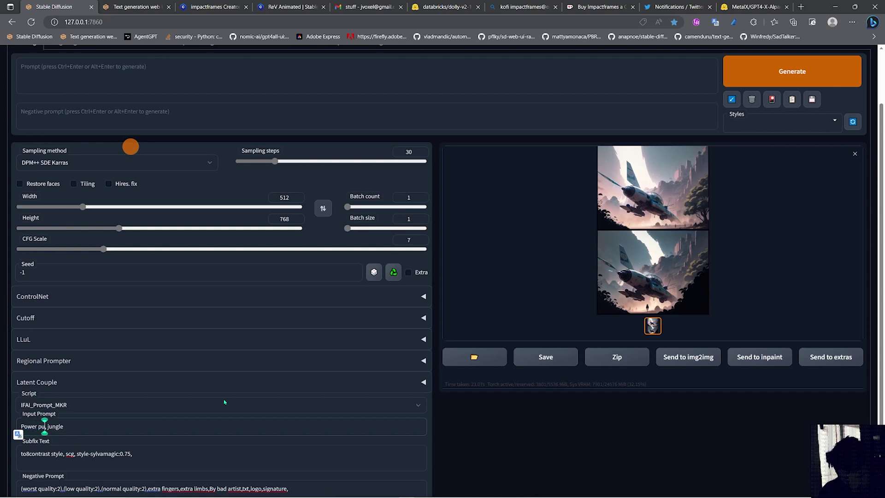
pyautogui.write('ff gi')
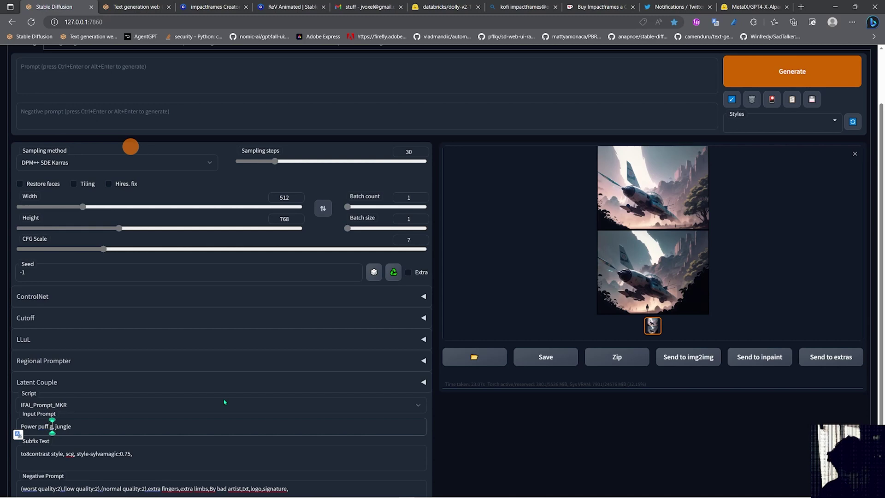
pyautogui.write('rls')
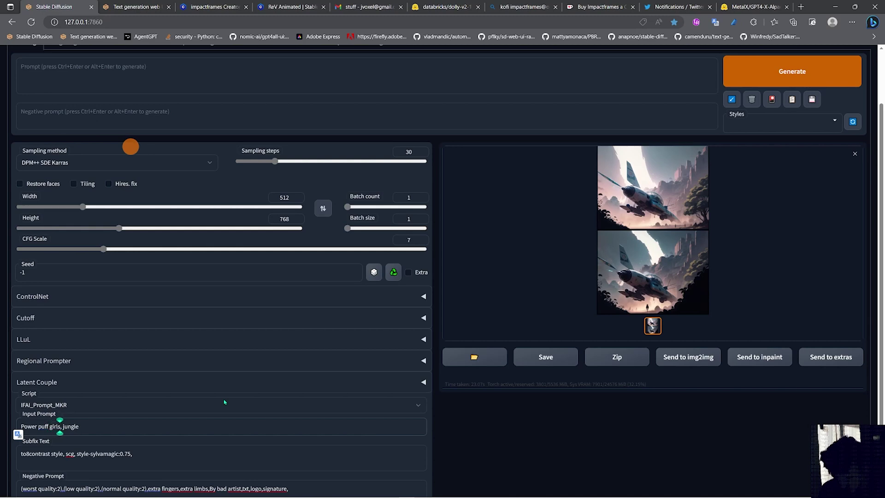
pyautogui.moveTo(63, 425); pyautogui.dragTo(110, 425)
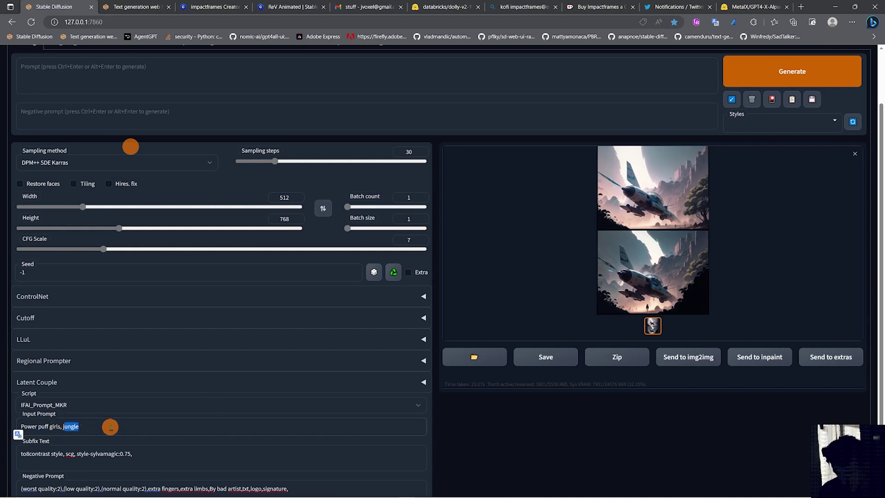
pyautogui.press('BackSpace')
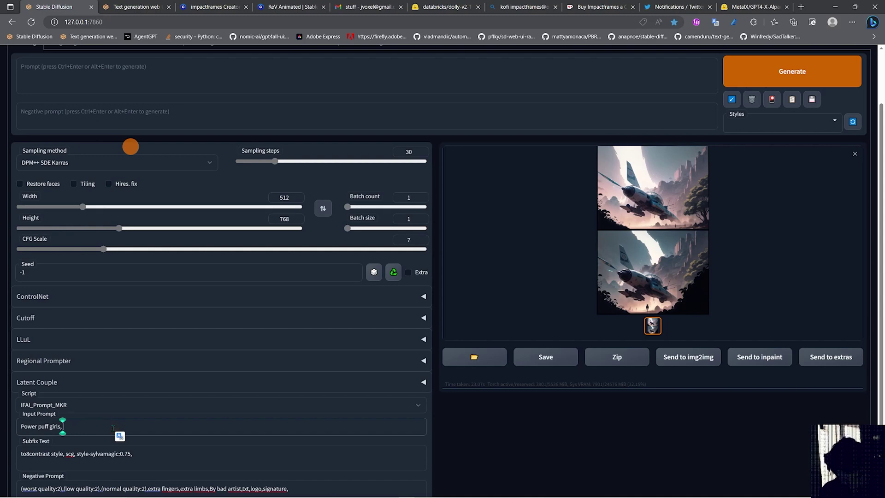
pyautogui.write('Mohoho city')
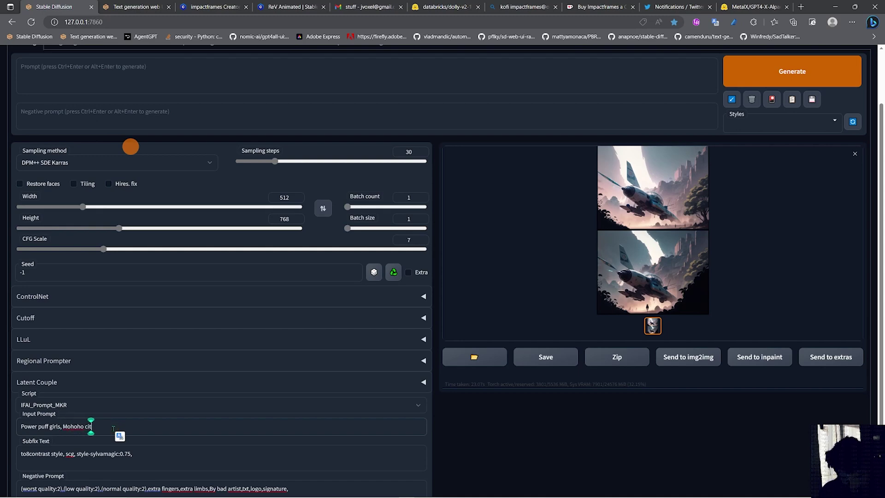
pyautogui.click(759, 68)
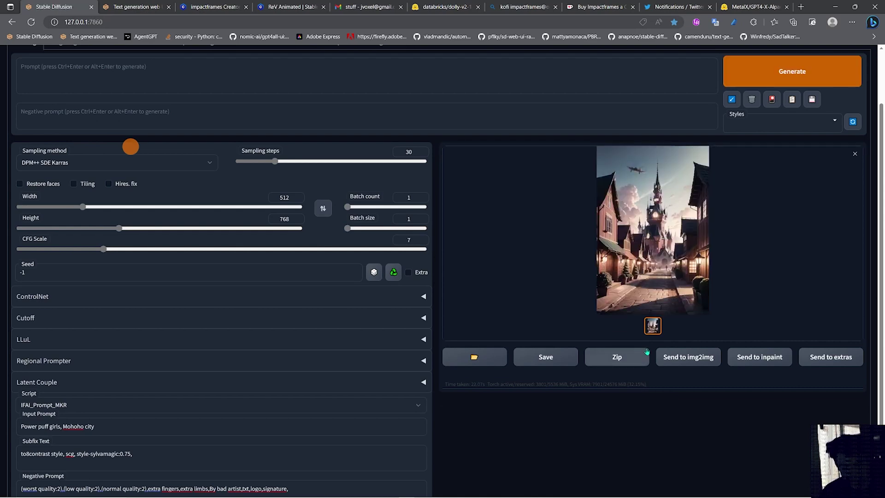
# - Display the expanded prompt details of the town image
pyautogui.click(653, 325)
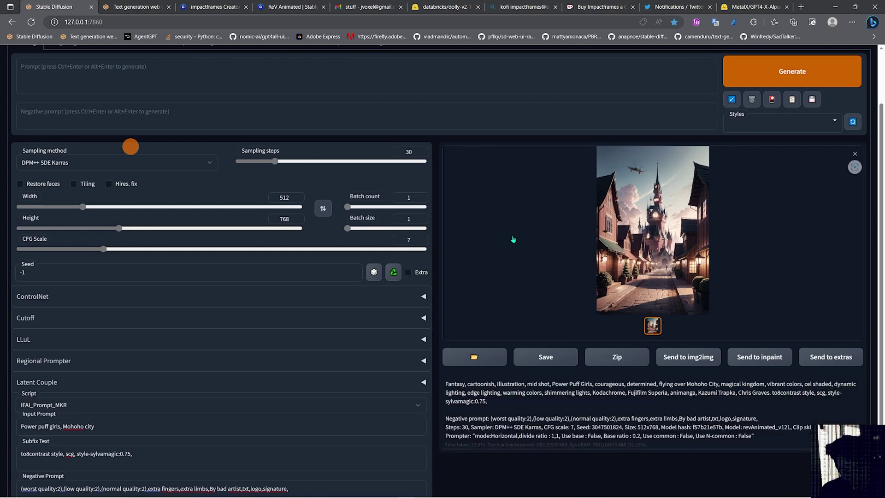
pyautogui.scroll(2, 680, 289)
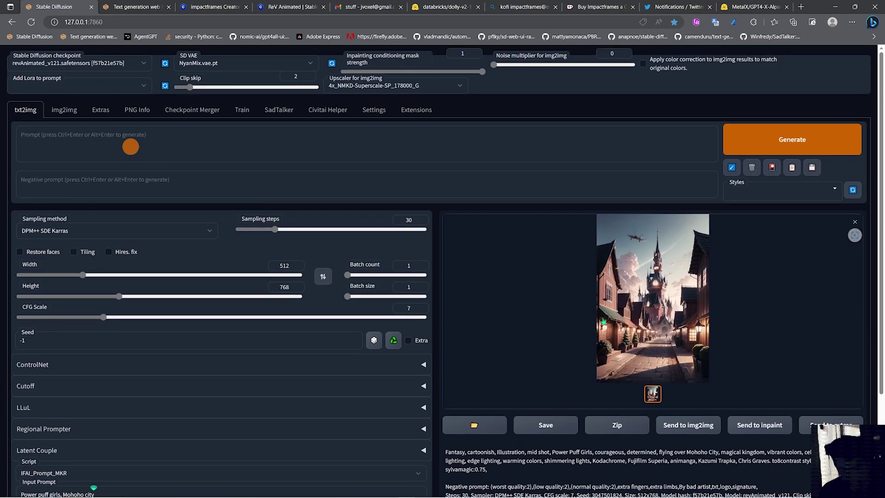
pyautogui.scroll(-3, 618, 321)
pyautogui.scroll(3, 93, 367)
pyautogui.scroll(-3, 93, 368)
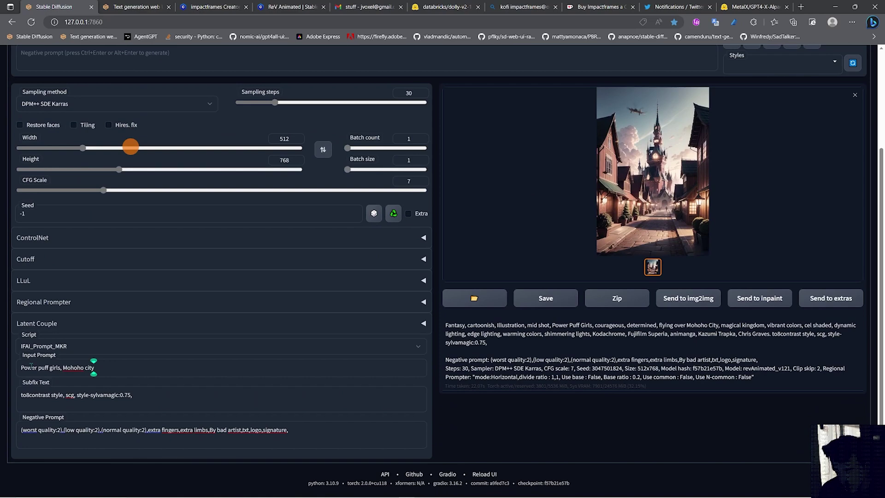
# - Replace the input prompt with 'Sailor moon, Tokyo city' and start generating
pyautogui.moveTo(60, 367); pyautogui.dragTo(18, 368)
pyautogui.write('Sailor')
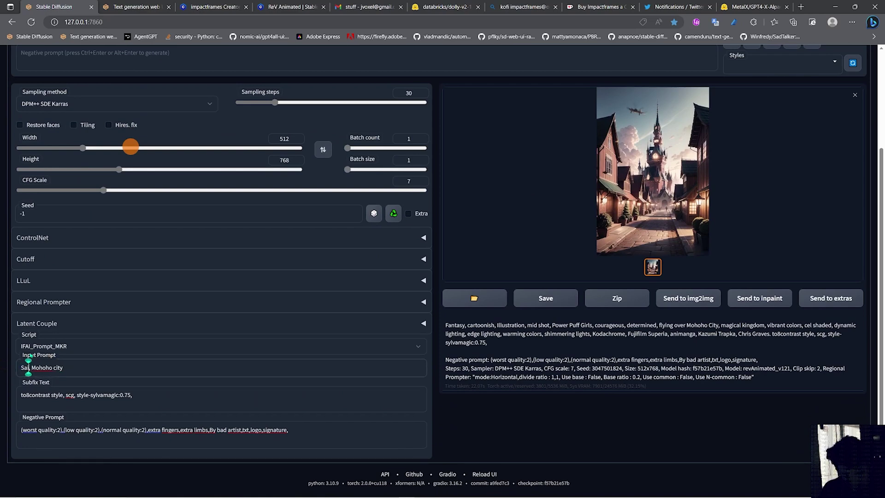
pyautogui.write(' moo')
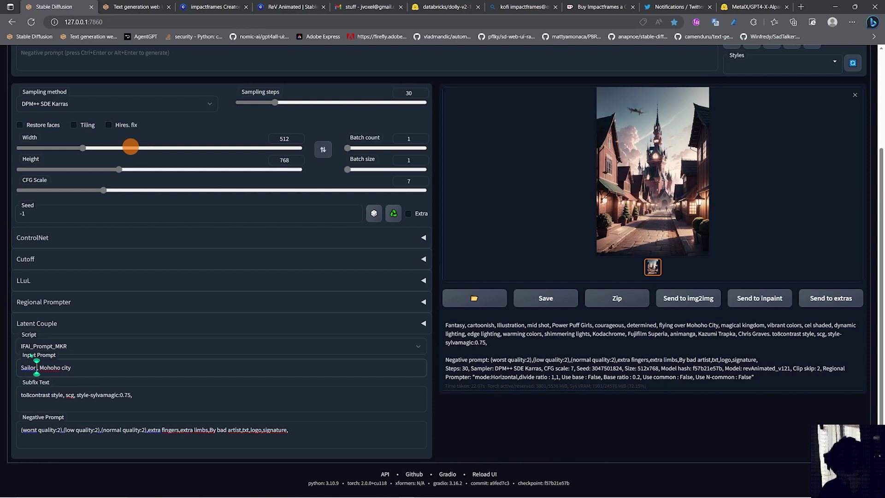
pyautogui.write('n')
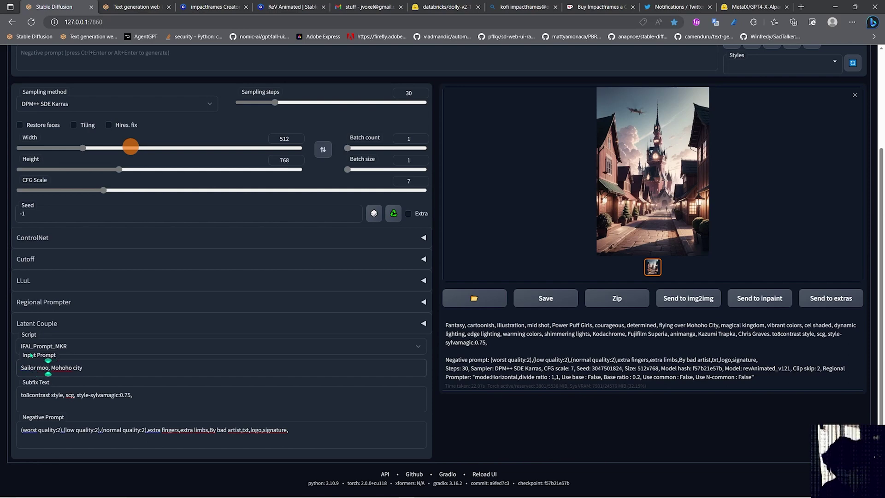
pyautogui.press('Left')
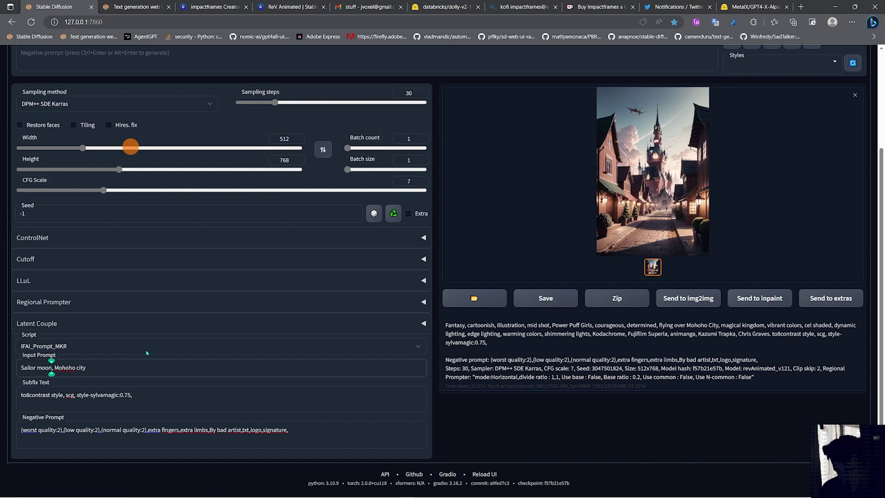
pyautogui.moveTo(55, 367); pyautogui.dragTo(110, 369)
pyautogui.write('Tokyo city')
pyautogui.scroll(3, 510, 396)
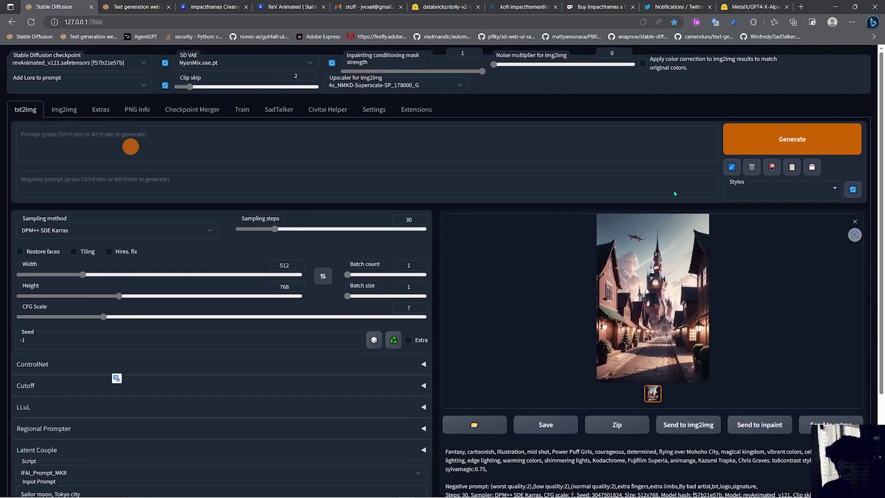
pyautogui.click(791, 139)
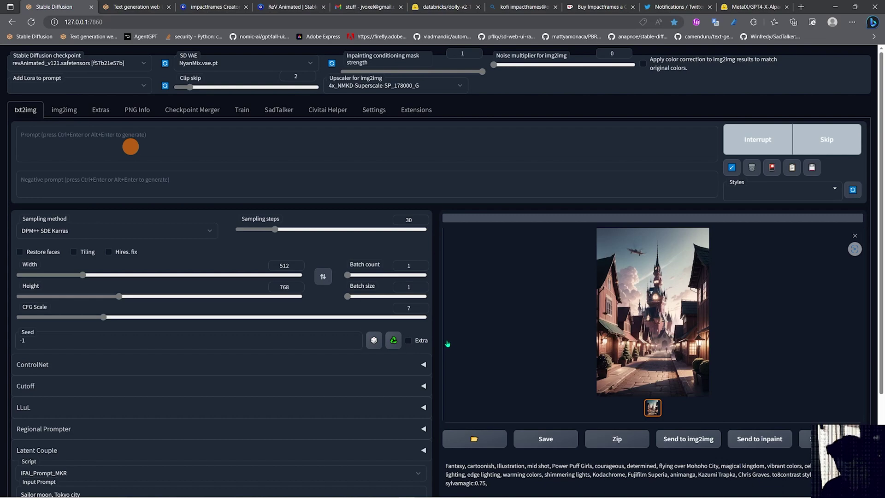
# - Wait for the Sailor moon, Tokyo city image to finish while checking the gallery
pyautogui.scroll(-2, 447, 343)
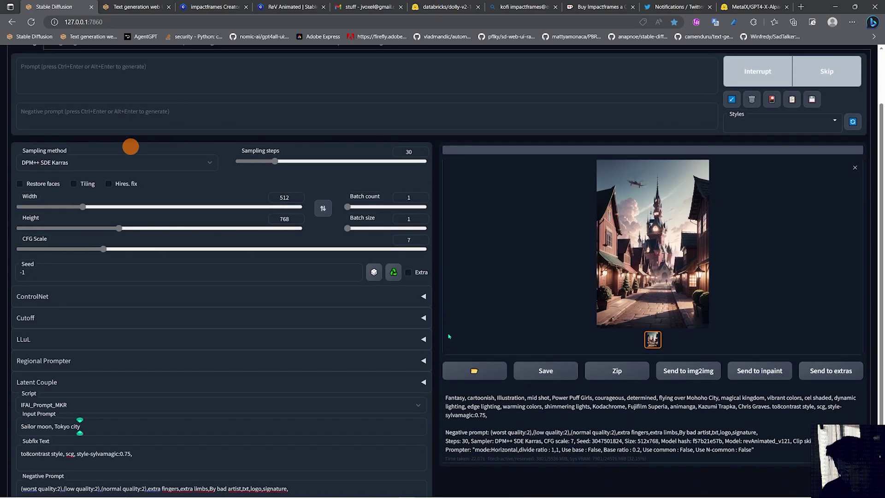
pyautogui.scroll(1, 448, 336)
pyautogui.scroll(-2, 448, 335)
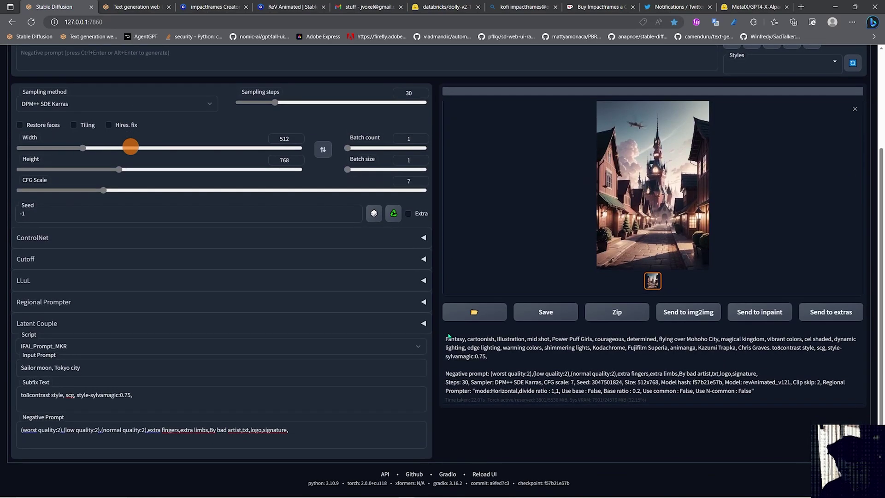
pyautogui.scroll(2, 449, 336)
pyautogui.scroll(-2, 449, 336)
pyautogui.scroll(3, 449, 343)
pyautogui.scroll(1, 449, 343)
pyautogui.scroll(-2, 449, 336)
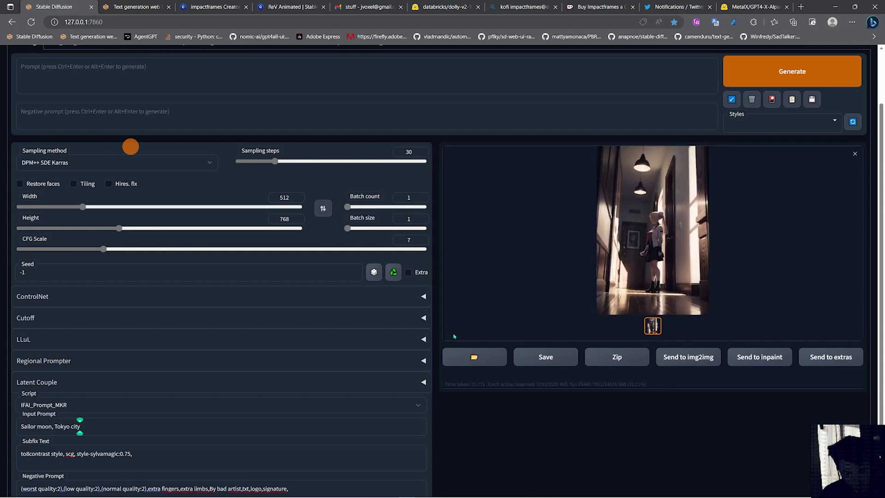
pyautogui.moveTo(682, 244)
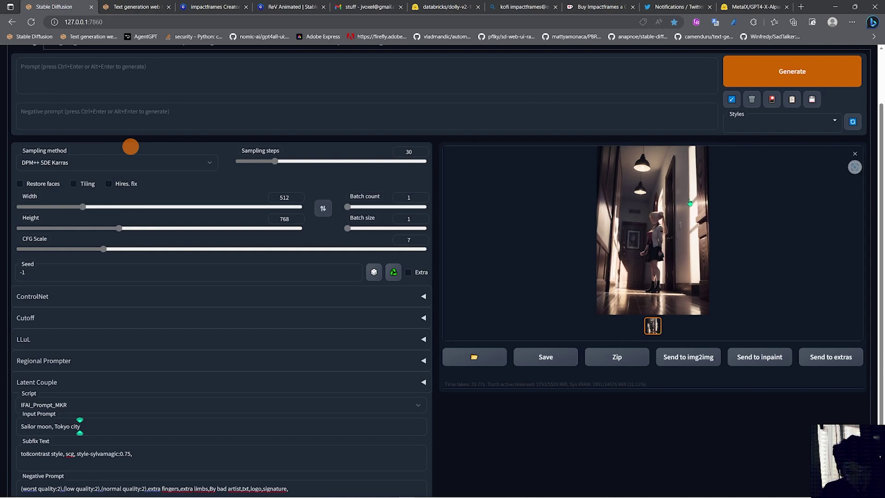
# - View the Sailor Moon image full-screen, close it, and highlight 'Sailor Moon' in the expanded prompt
pyautogui.click(657, 254)
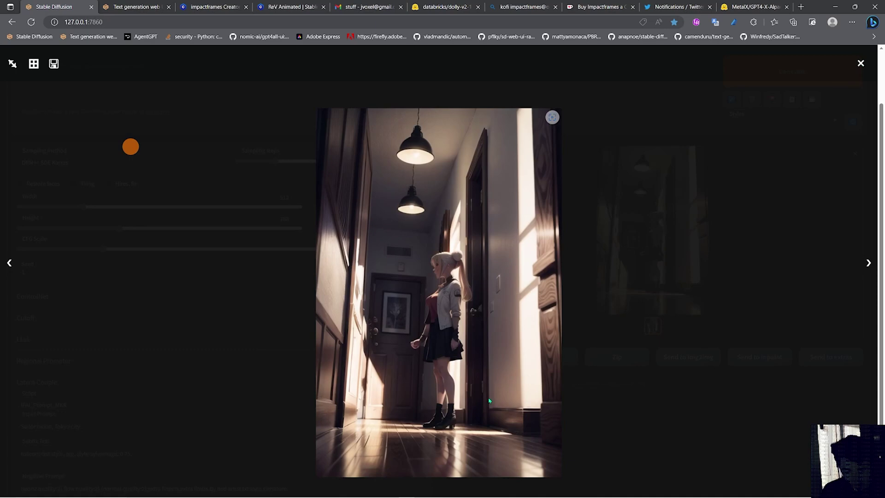
pyautogui.click(861, 66)
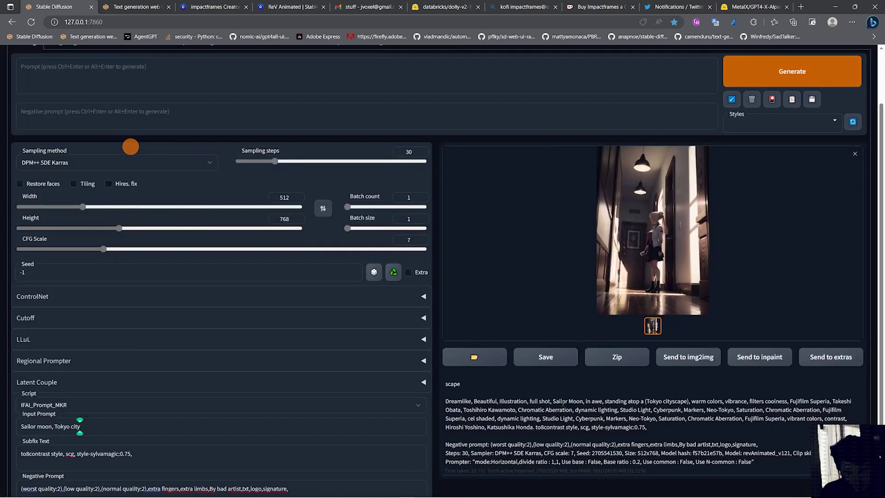
pyautogui.moveTo(552, 401); pyautogui.dragTo(584, 401)
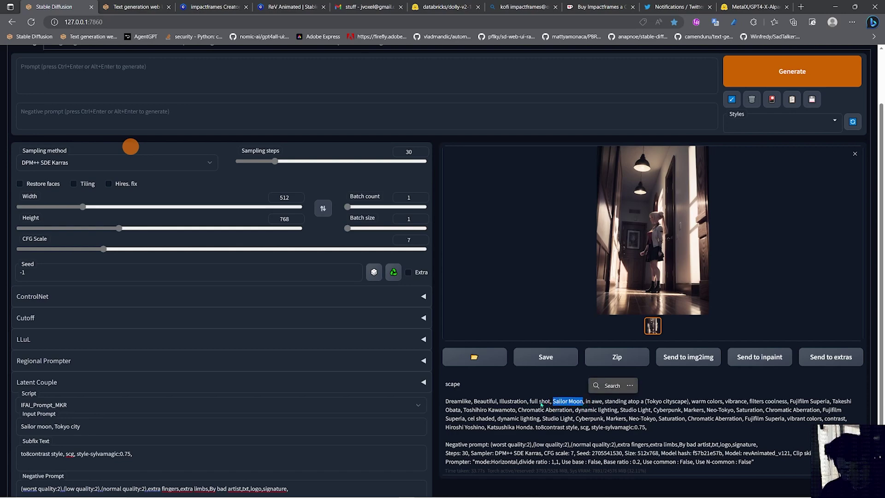
pyautogui.scroll(2, 130, 146)
pyautogui.scroll(-3, 130, 146)
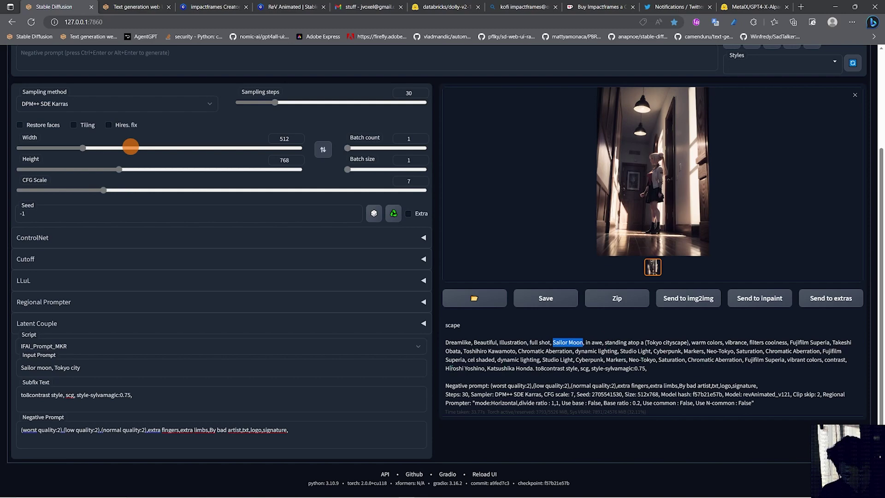
# - Highlight the closing artist names and '(Tokyo cityscape)' in the expanded prompt
pyautogui.moveTo(533, 368); pyautogui.dragTo(818, 359)
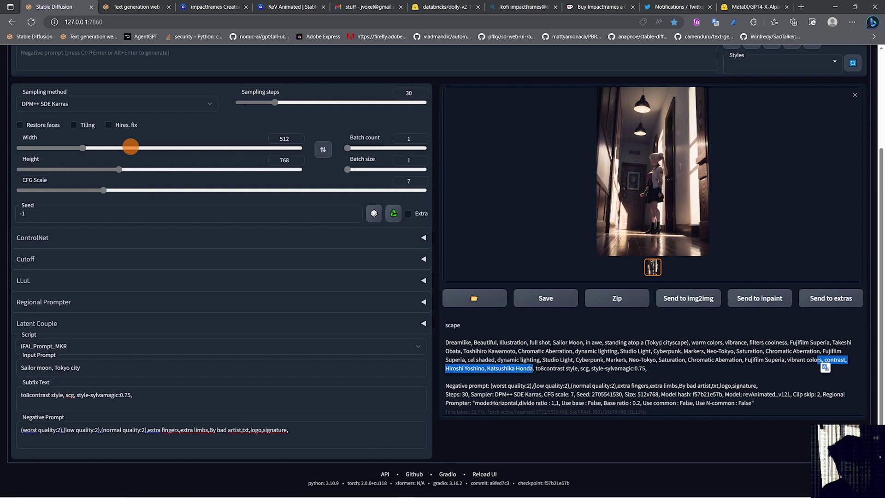
pyautogui.moveTo(644, 341); pyautogui.dragTo(671, 351)
pyautogui.click(687, 344)
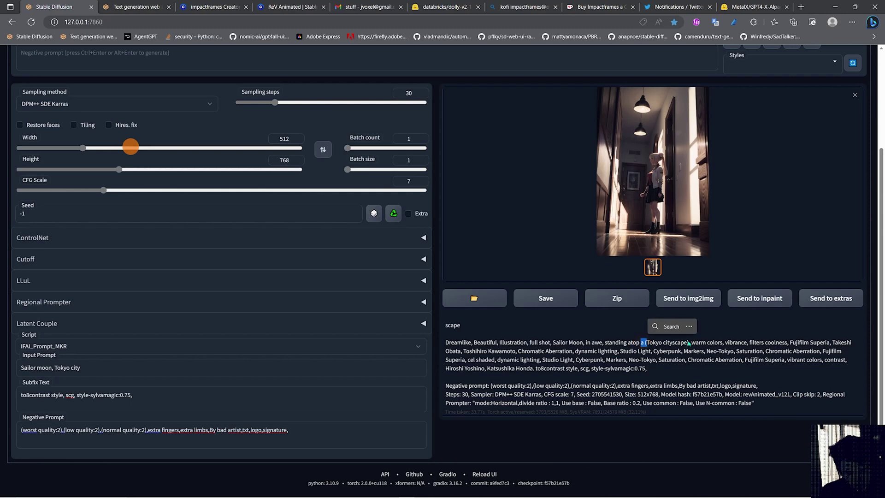
pyautogui.moveTo(686, 342); pyautogui.dragTo(705, 341)
pyautogui.click(631, 353)
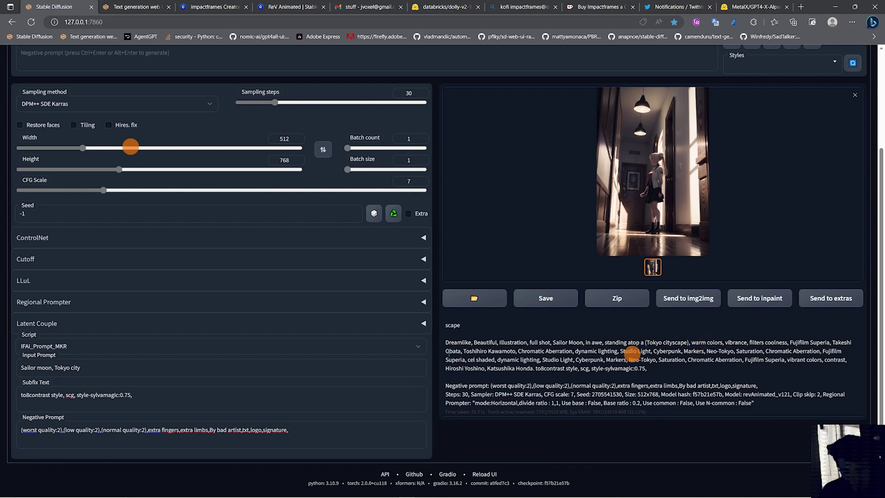
# - Enable Hires. fix upscaling to 1024x1536 and set the batch size to 2
pyautogui.scroll(2, 183, 410)
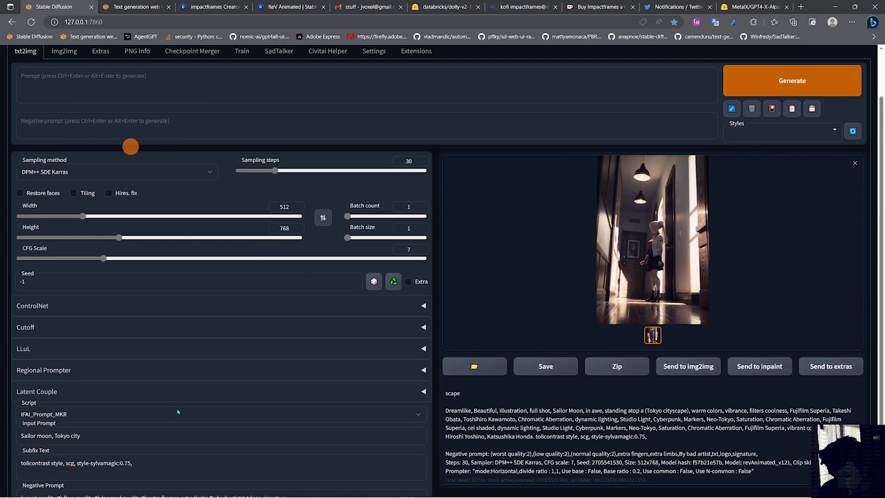
pyautogui.scroll(2, 177, 412)
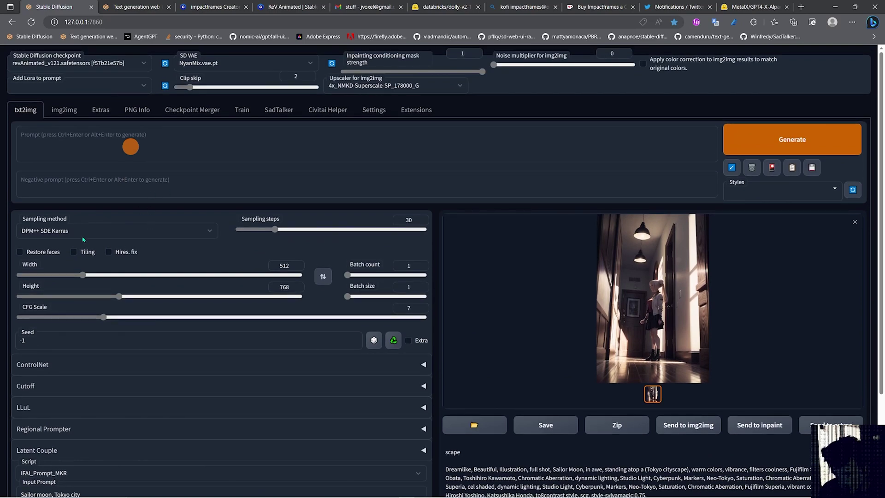
pyautogui.click(108, 251)
pyautogui.click(362, 342)
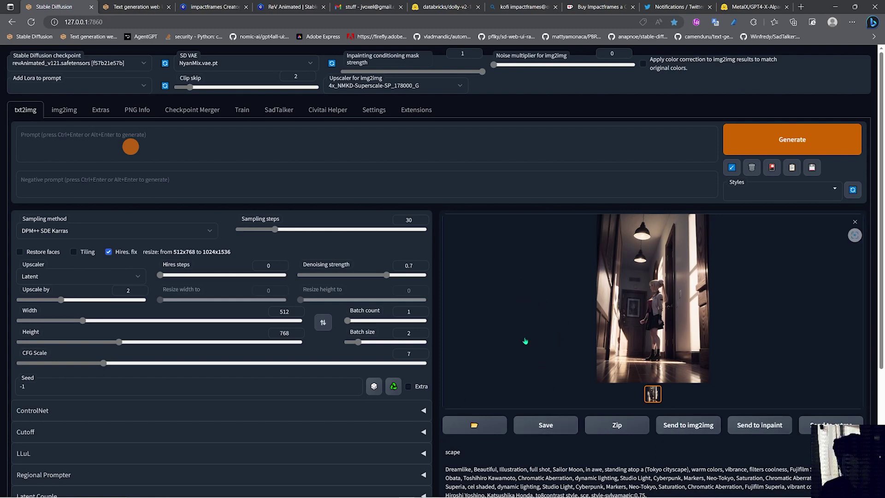
pyautogui.scroll(-3, 548, 321)
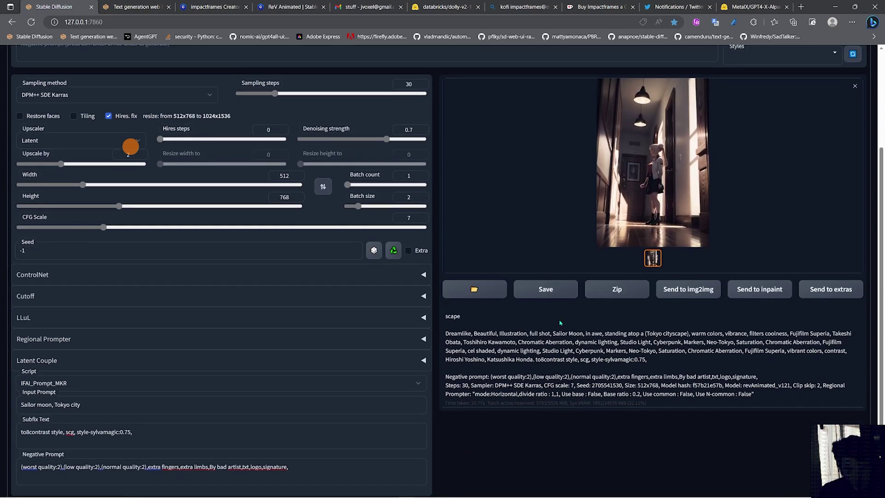
pyautogui.scroll(-1, 530, 341)
pyautogui.scroll(3, 506, 346)
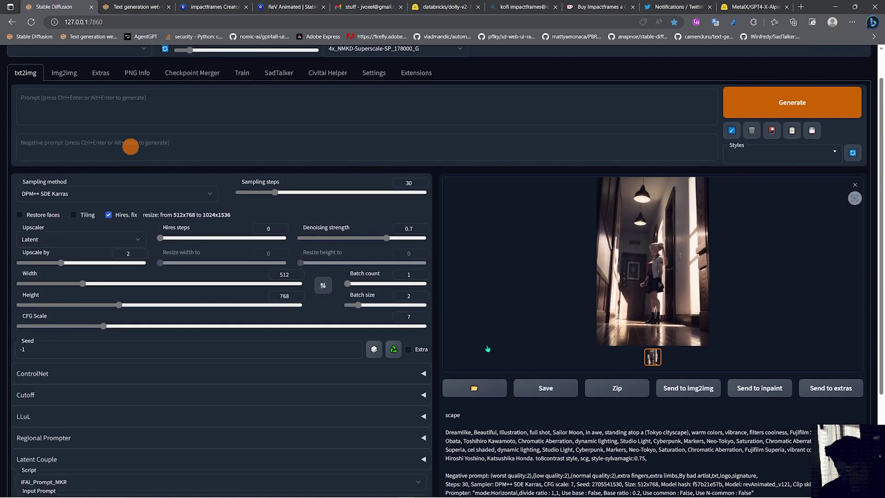
pyautogui.scroll(1, 476, 349)
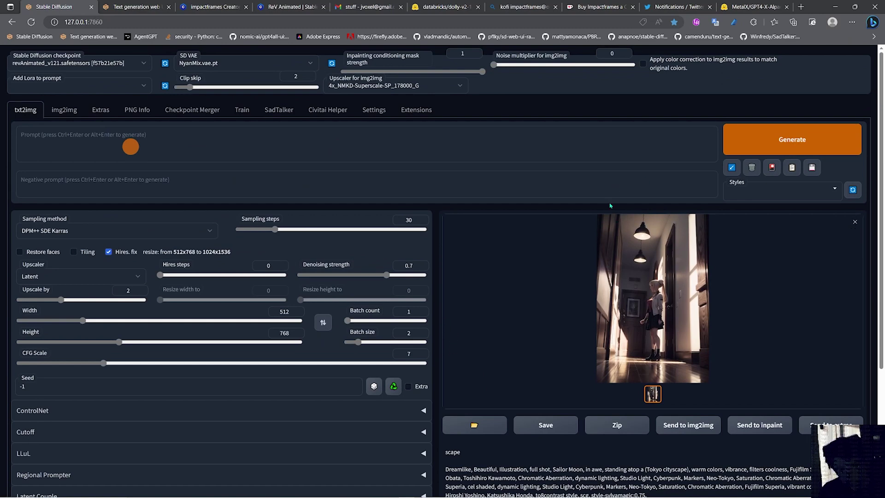
# - Switch through the Ko-fi and Civitai tabs to the Twitter notifications page
pyautogui.click(594, 6)
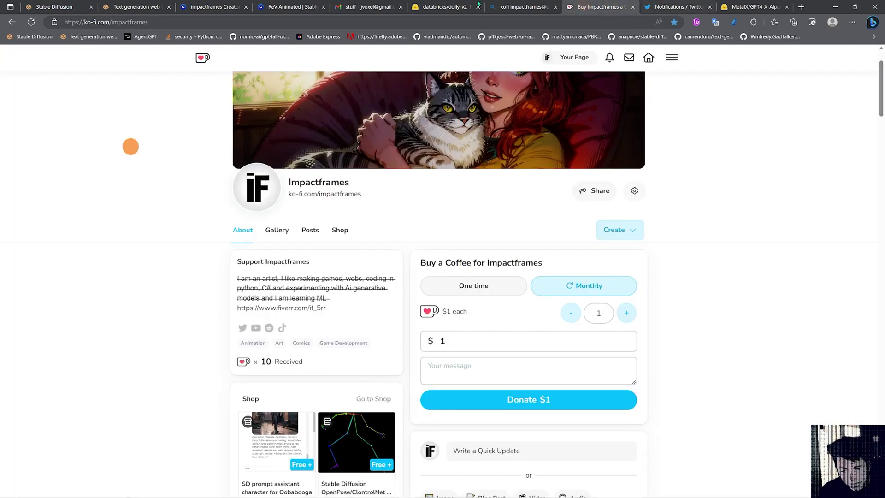
pyautogui.click(203, 6)
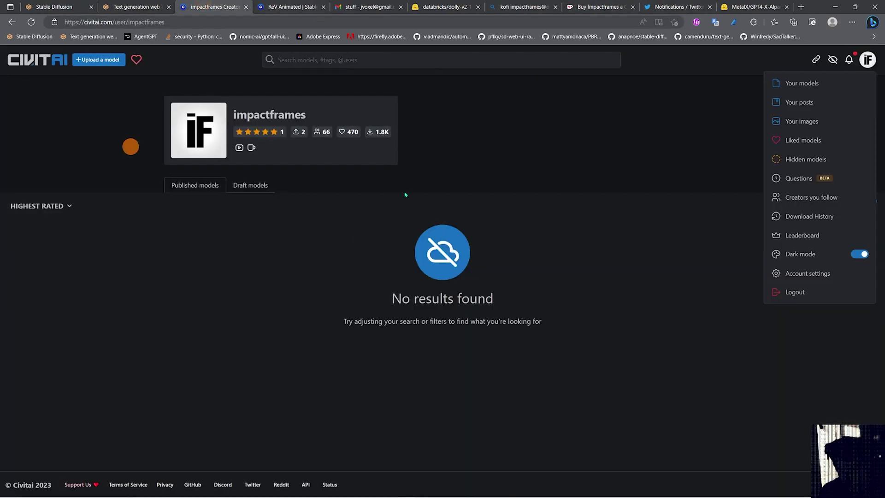
pyautogui.click(671, 4)
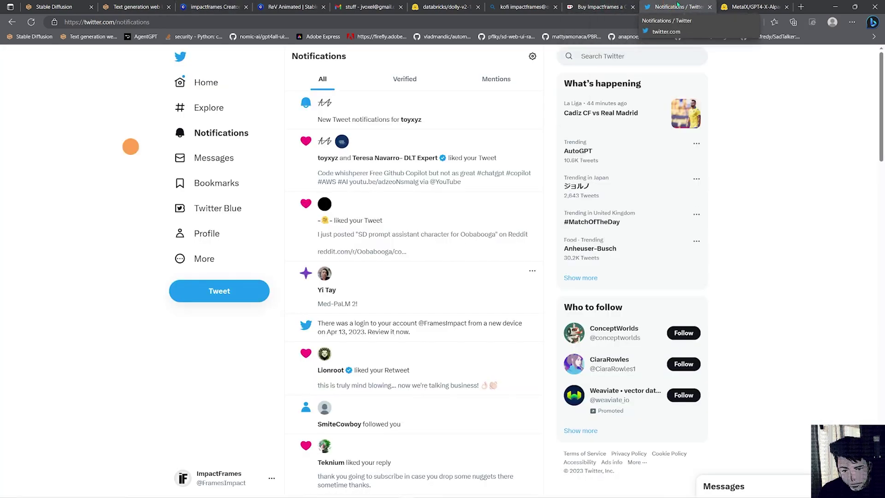
# - Go back to the 'Buy Impactframes a Coffee' Ko-fi page
pyautogui.click(599, 6)
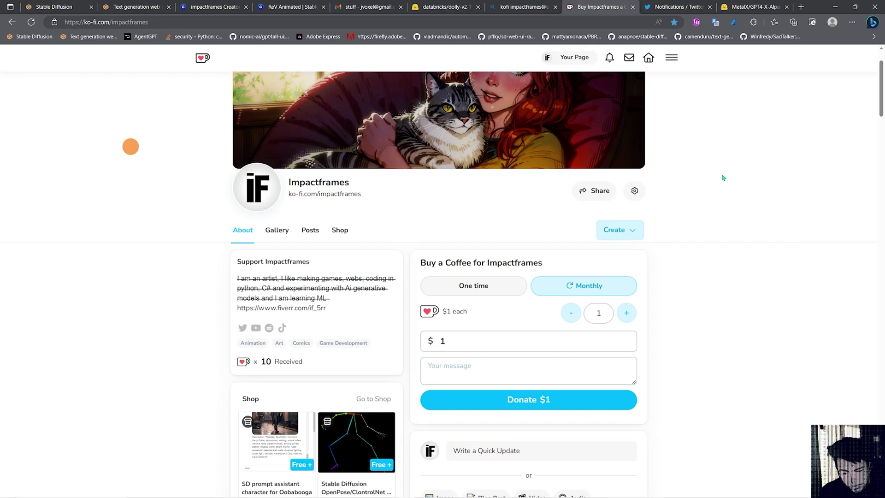
# - Scroll the Ko-fi profile down to the Gallery and the feed's AWS Copilot CODE Whisperer post
pyautogui.scroll(-1, 710, 189)
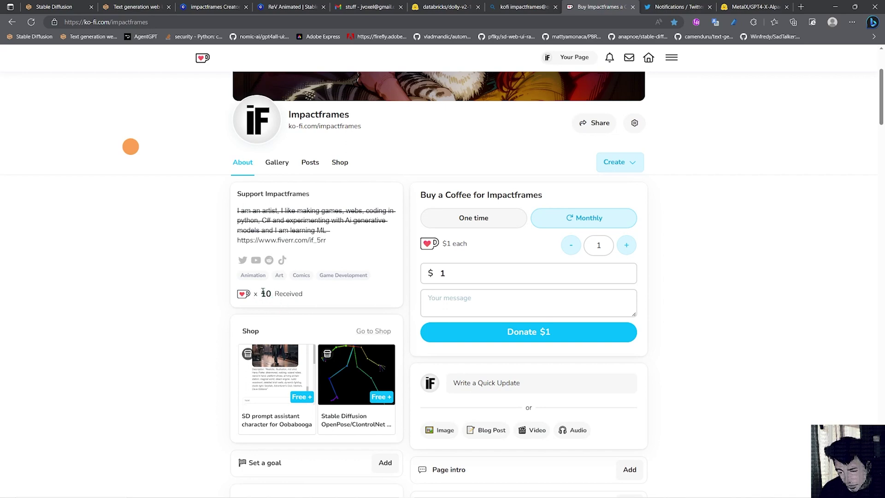
pyautogui.scroll(-6, 733, 238)
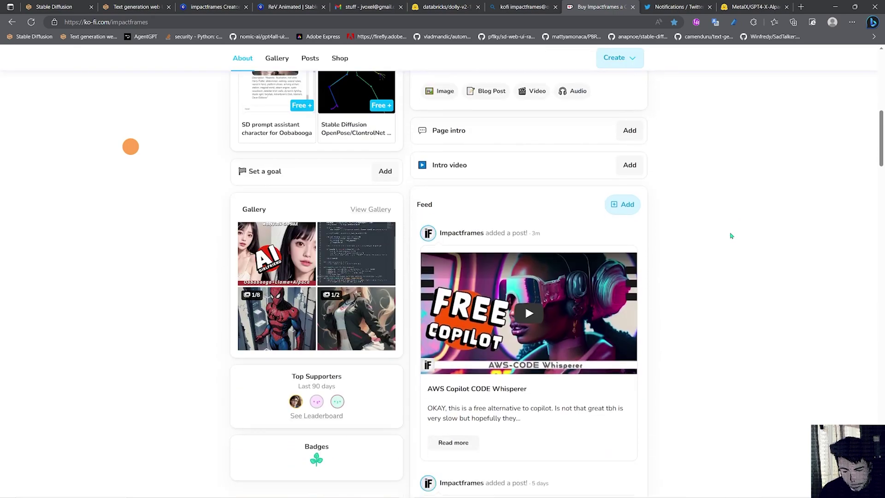
pyautogui.scroll(-3, 729, 237)
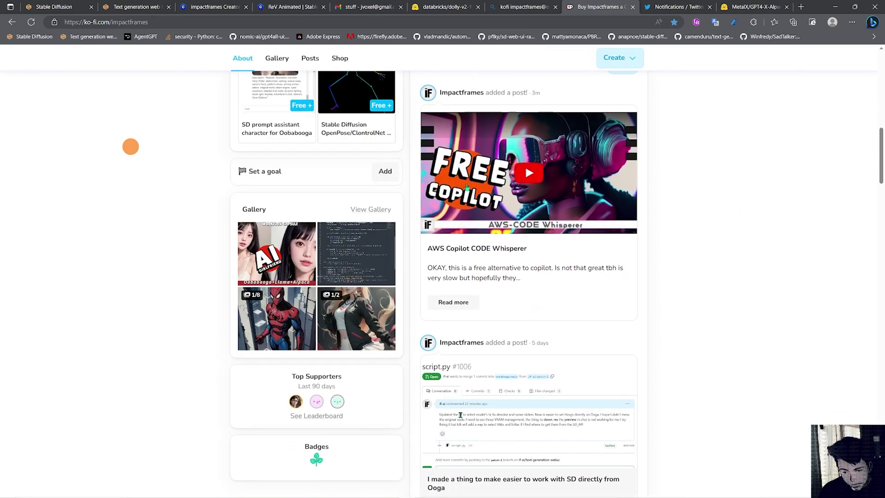